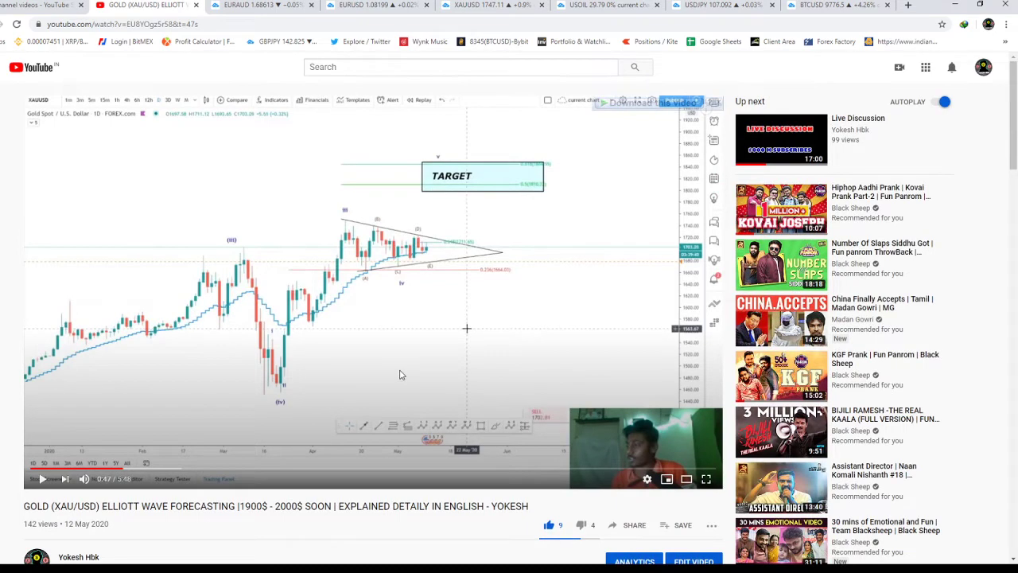
scroll(402, 374, down, 2)
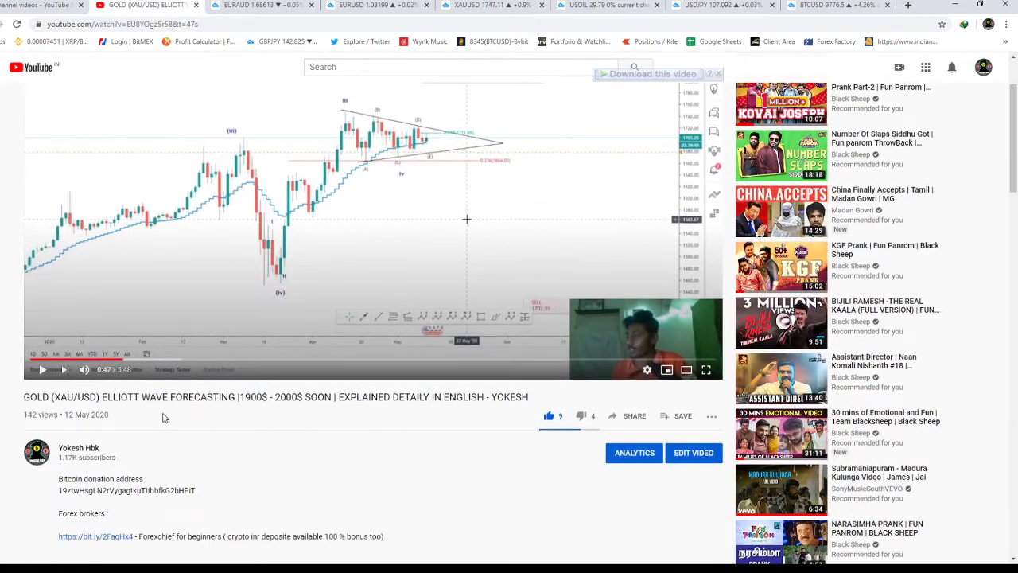
scroll(262, 326, up, 1)
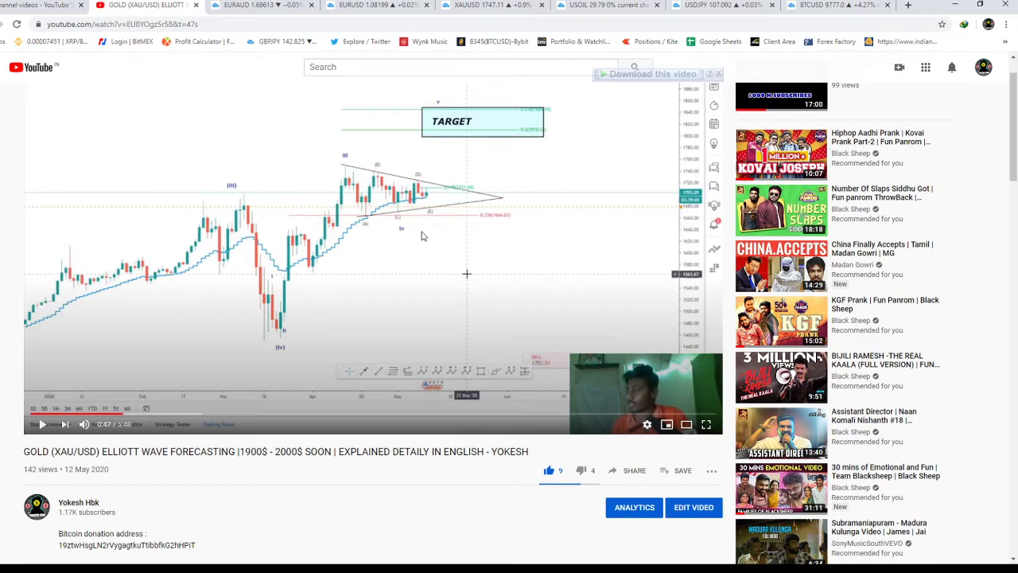
scroll(412, 231, up, 1)
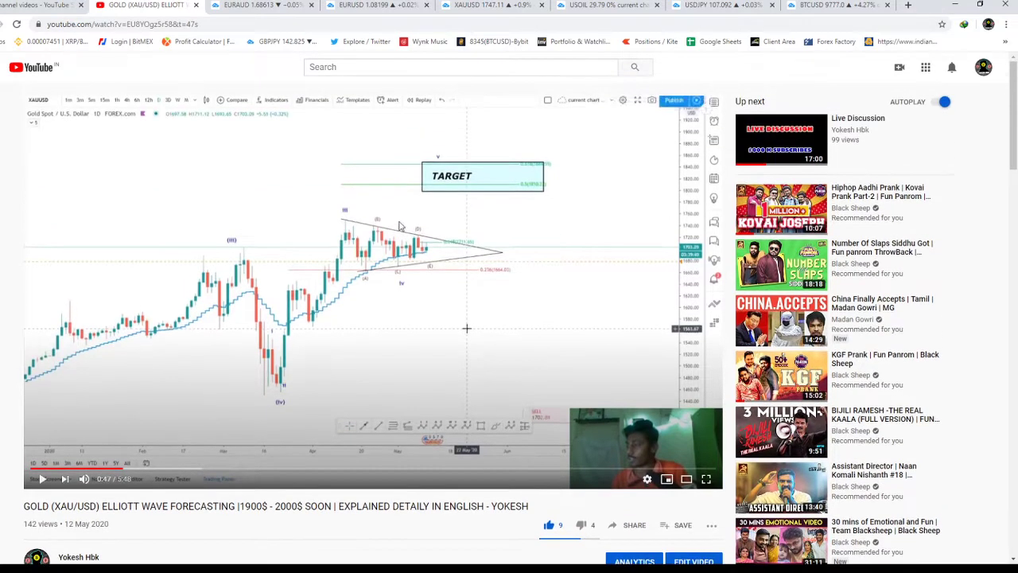
Switch to the EURAUD chart and brush short curved marks under the double-bottom lows of late April and about 11 May.
click(246, 6)
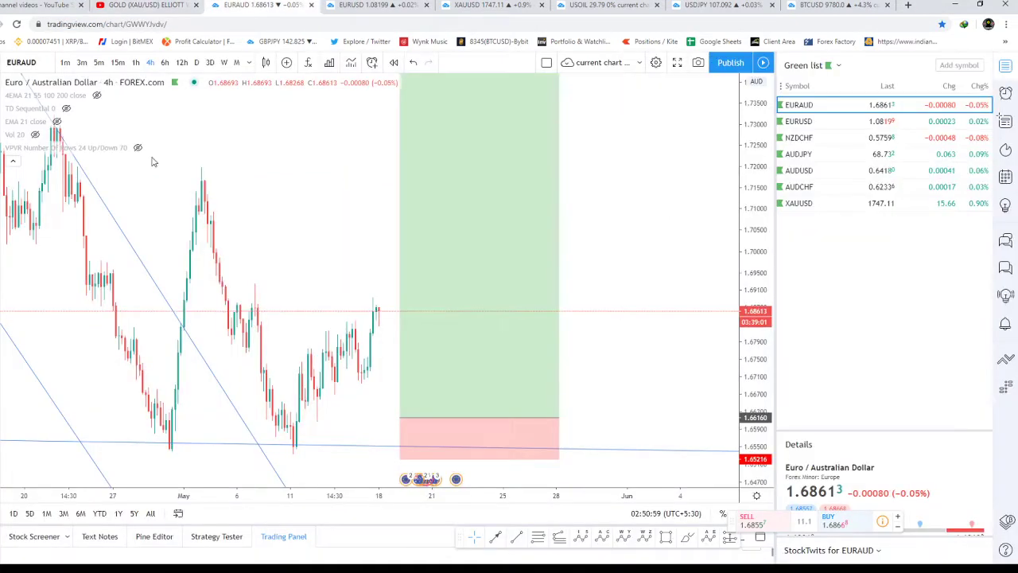
scroll(414, 250, down, 5)
drag(512, 300, 430, 302)
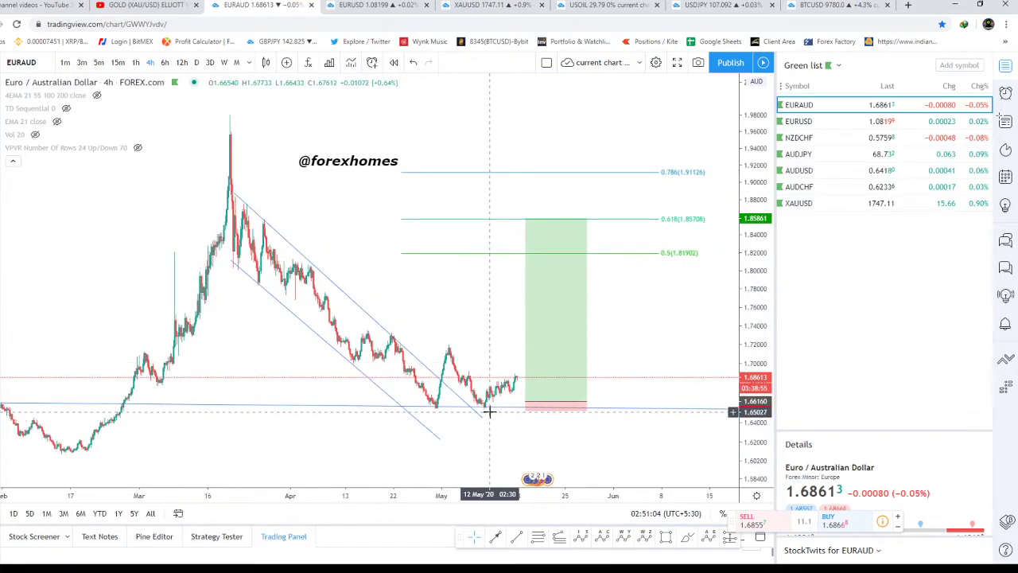
scroll(489, 411, up, 2)
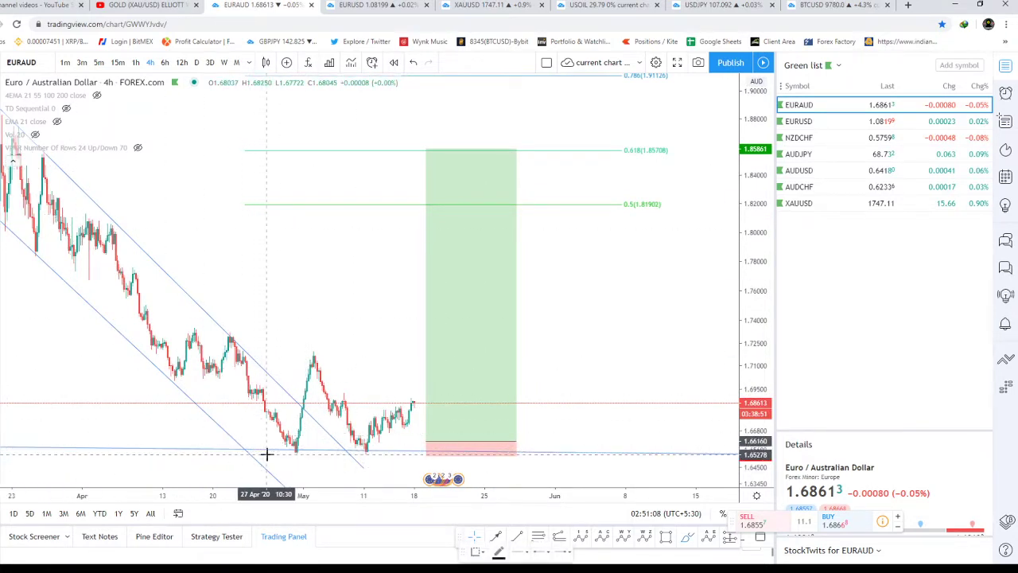
drag(267, 454, 320, 452)
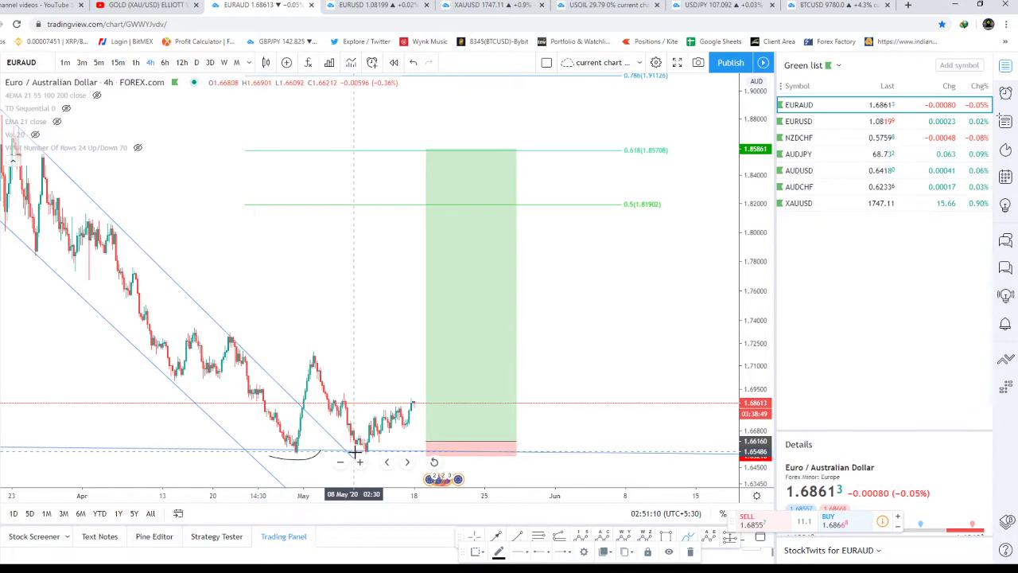
scroll(404, 311, down, 2)
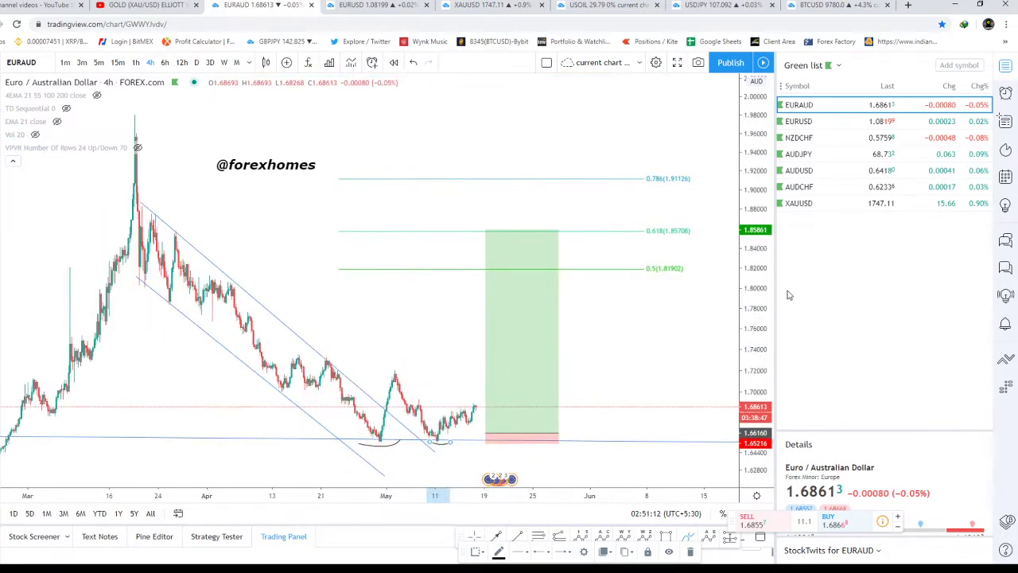
Hide the watchlist on the EURAUD chart and frame the falling channel together with the long position and Fibonacci levels.
click(1005, 66)
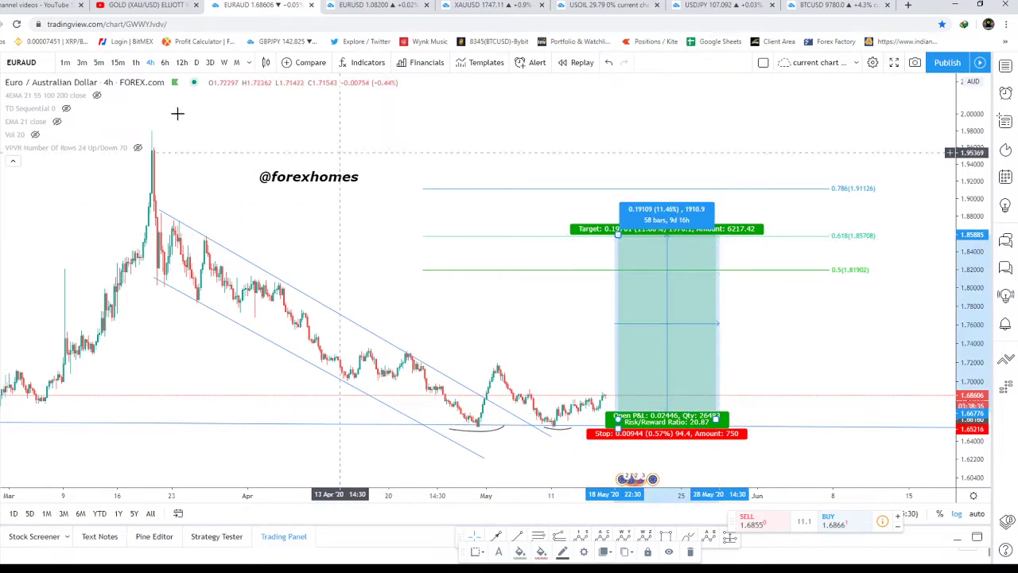
click(315, 141)
scroll(420, 191, up, 1)
scroll(420, 192, down, 3)
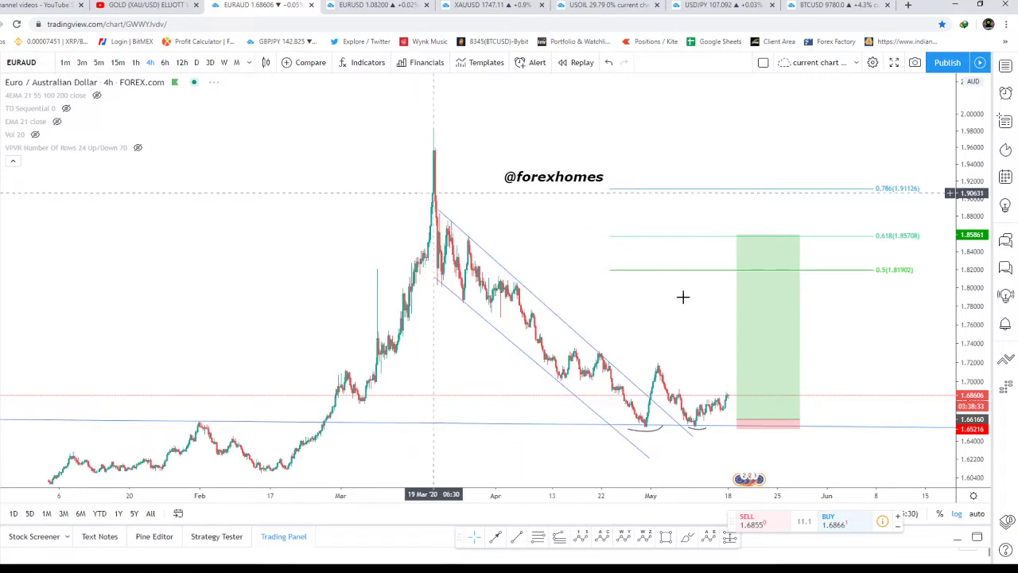
drag(621, 302, 573, 284)
scroll(540, 270, up, 2)
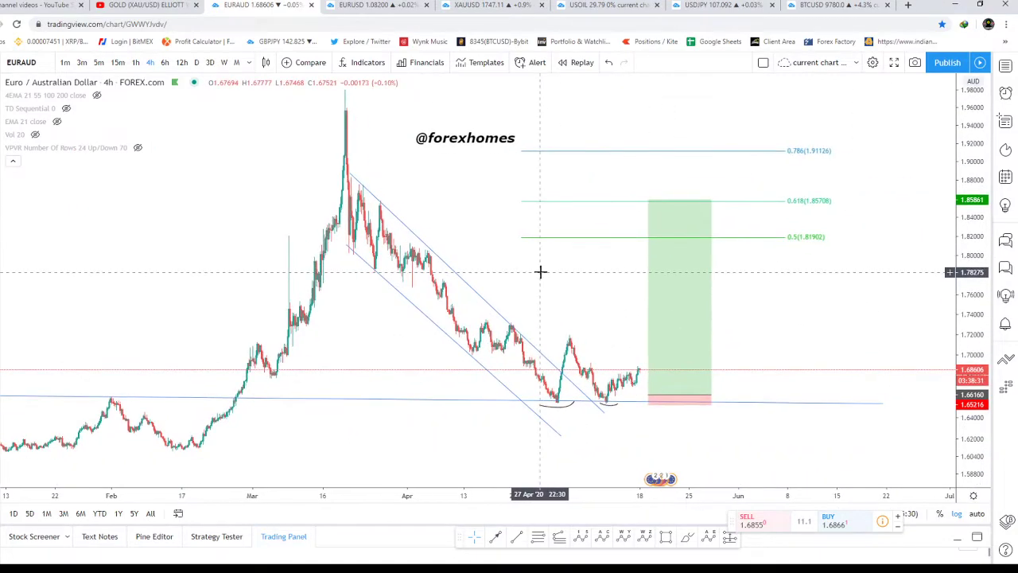
drag(973, 467, 973, 426)
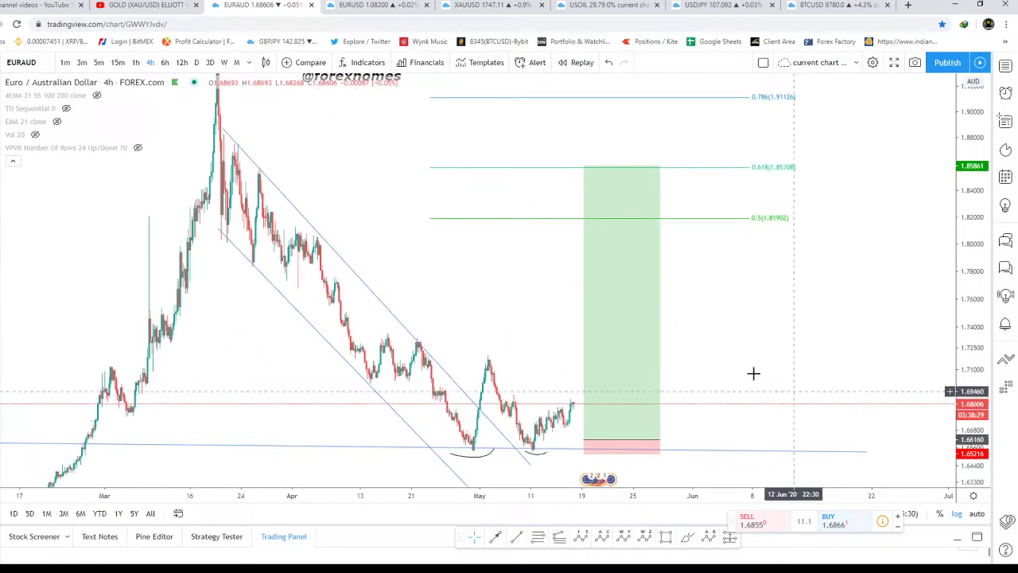
scroll(708, 334, up, 1)
drag(666, 331, 734, 314)
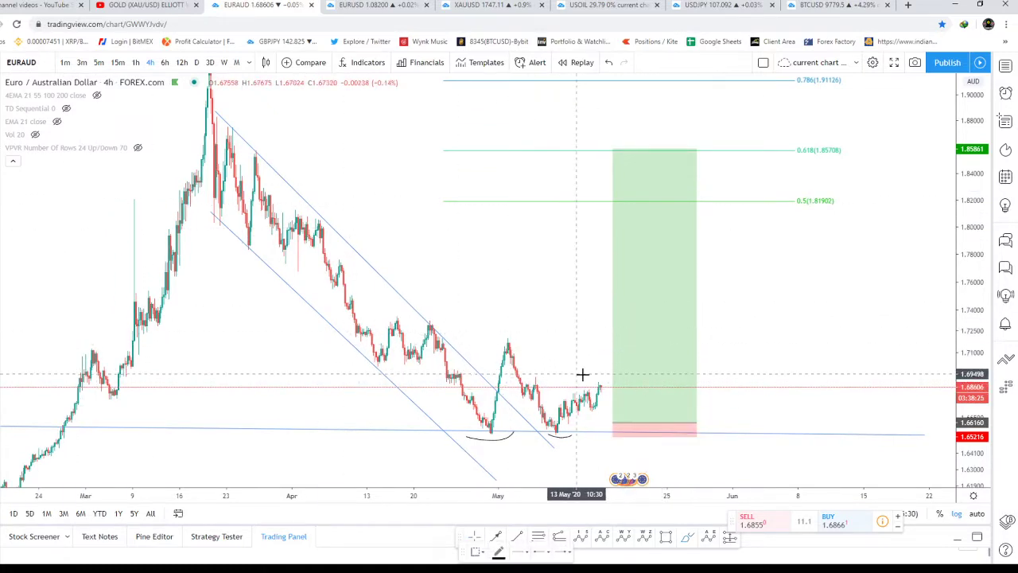
Brush a rising wave path from the current price toward the 0.5 level and two resistance lines, and undo these strokes.
click(688, 537)
mouse_move(603, 387)
mouse_down()
mouse_move(609, 405)
mouse_move(620, 393)
mouse_up()
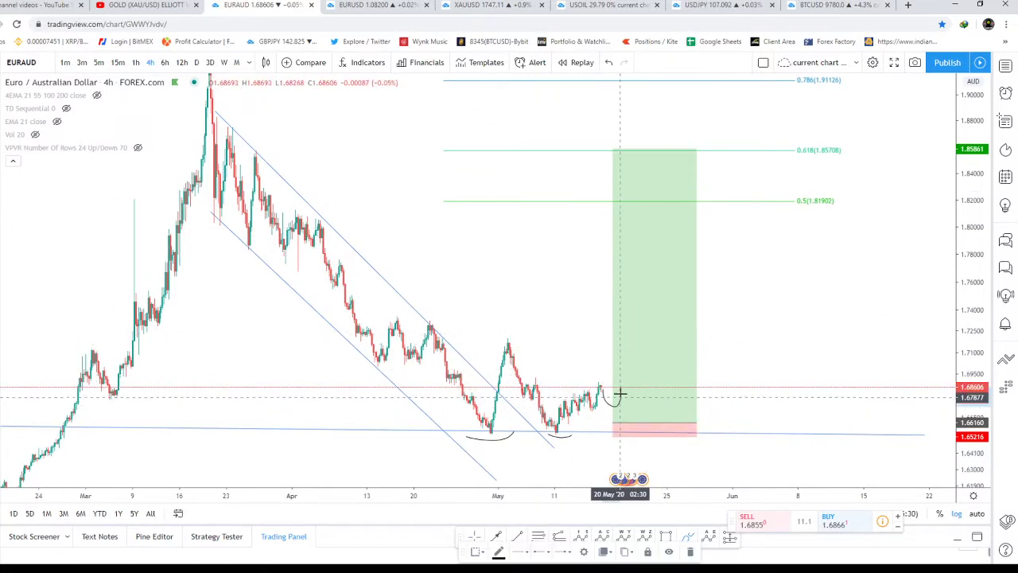
mouse_move(626, 357)
mouse_down()
mouse_move(639, 377)
mouse_move(645, 332)
mouse_move(668, 337)
mouse_move(709, 205)
mouse_up()
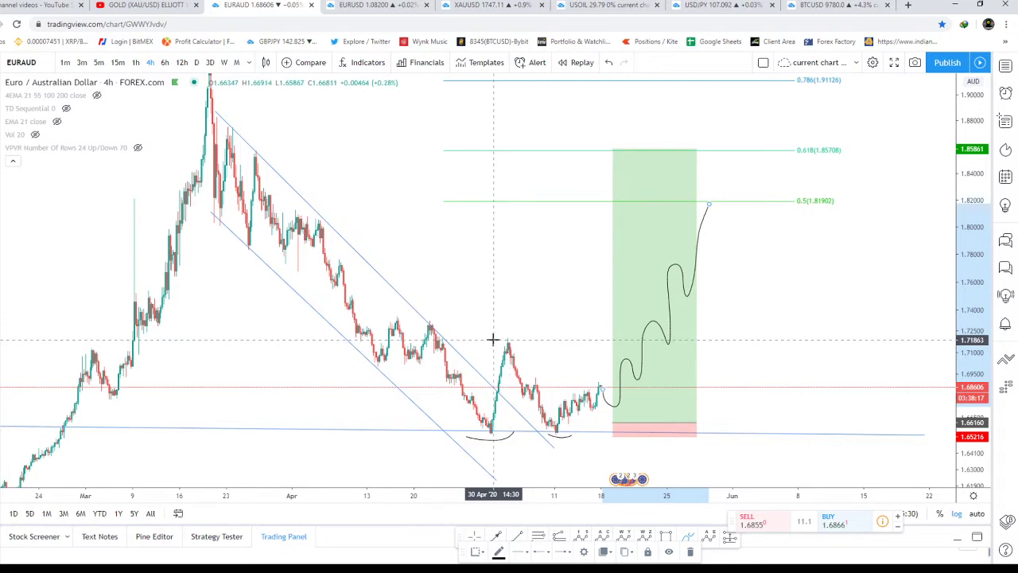
drag(498, 340, 789, 348)
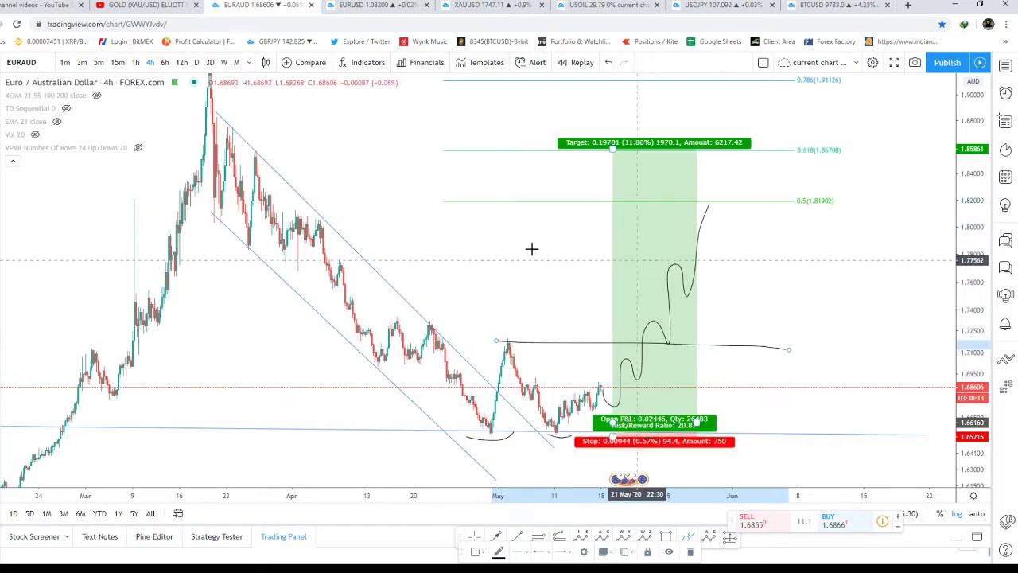
mouse_move(342, 262)
mouse_down()
mouse_move(517, 280)
mouse_move(919, 272)
mouse_up()
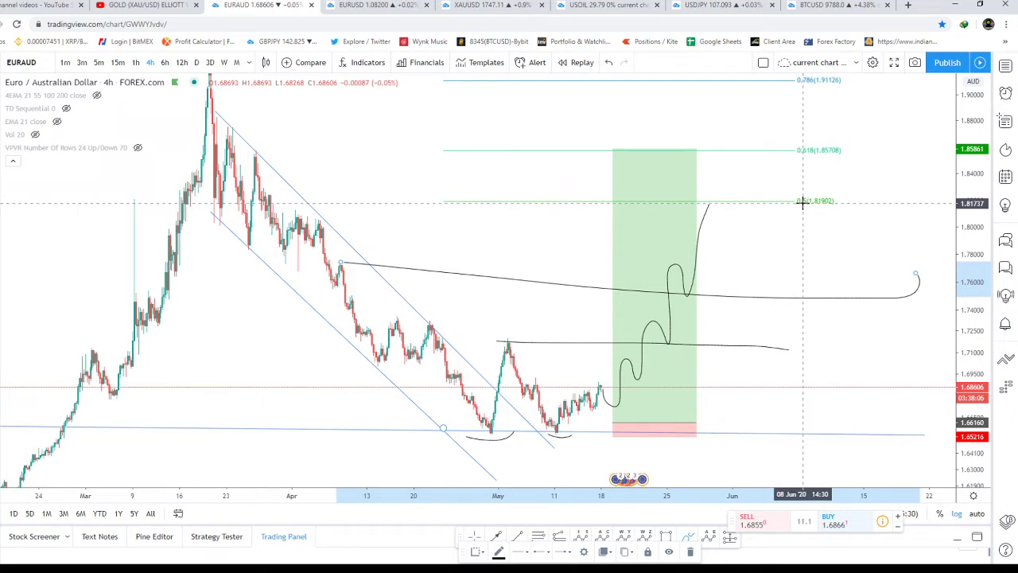
key(ctrl+z)
key(ctrl+z)
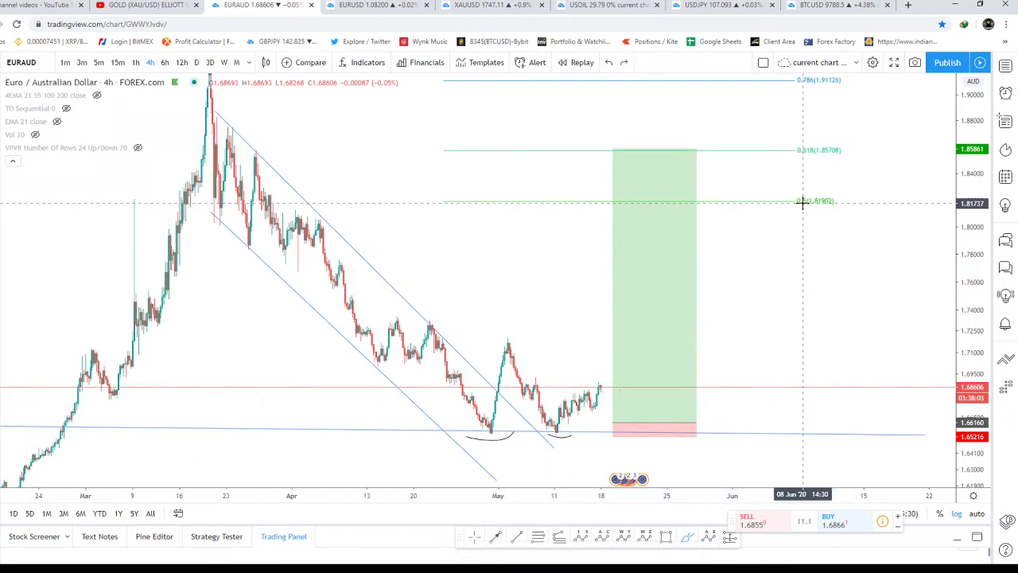
Measure the price range from the double bottom to the peak between the lows, and a similar range projected above that peak.
mouse_move(30, 100)
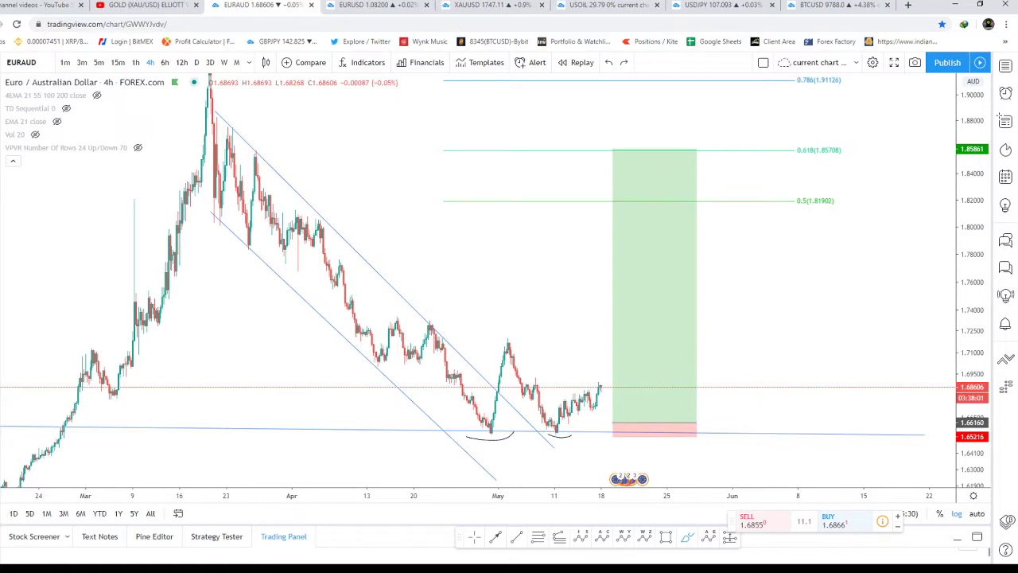
scroll(400, 236, up, 2)
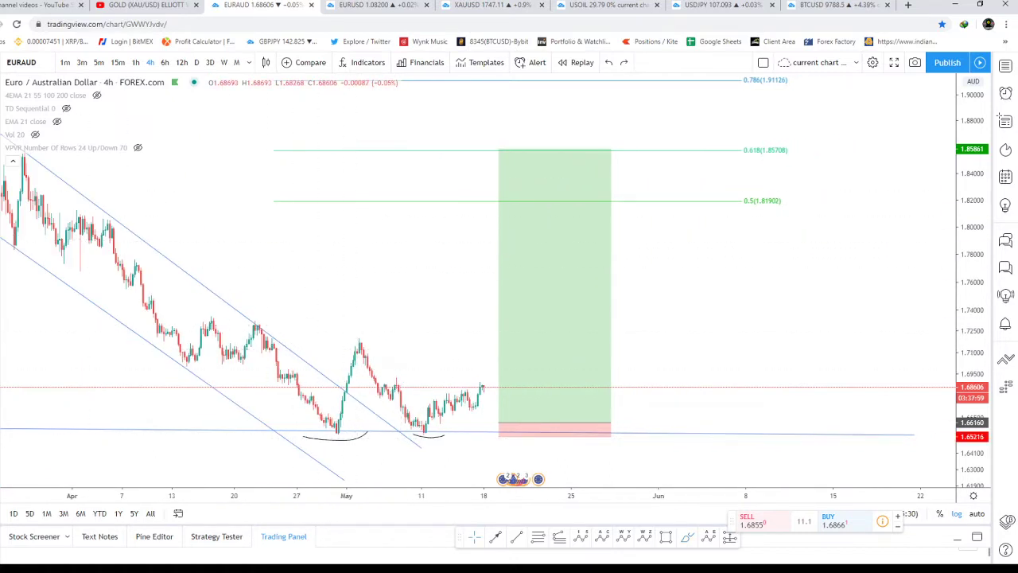
shift+click(326, 436)
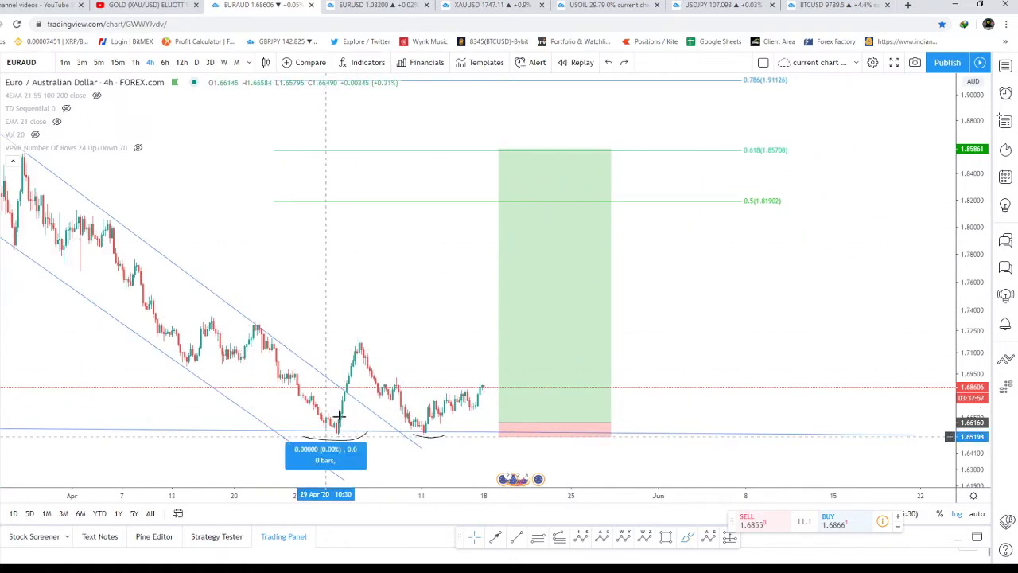
click(399, 340)
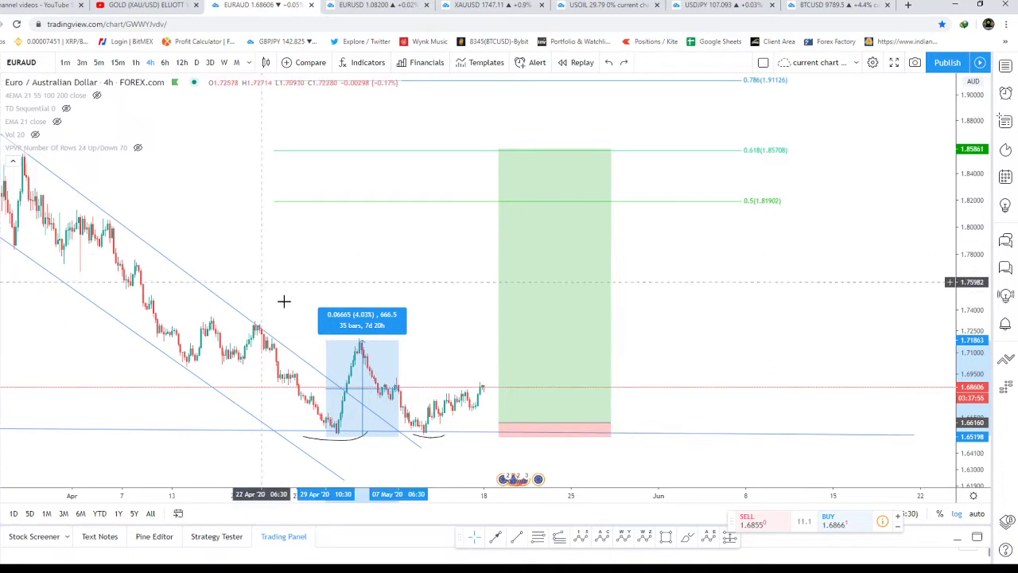
shift+click(343, 340)
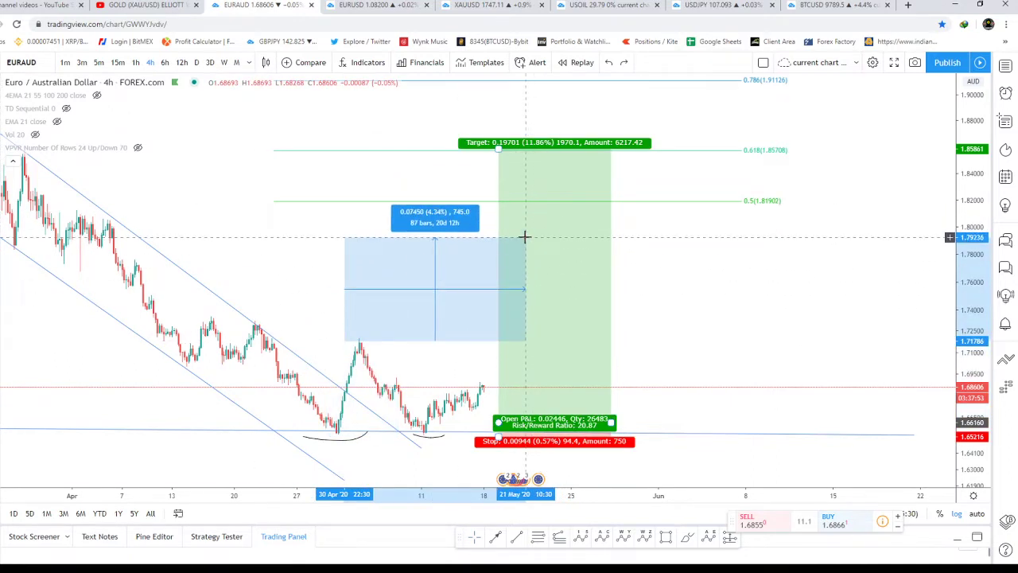
click(519, 244)
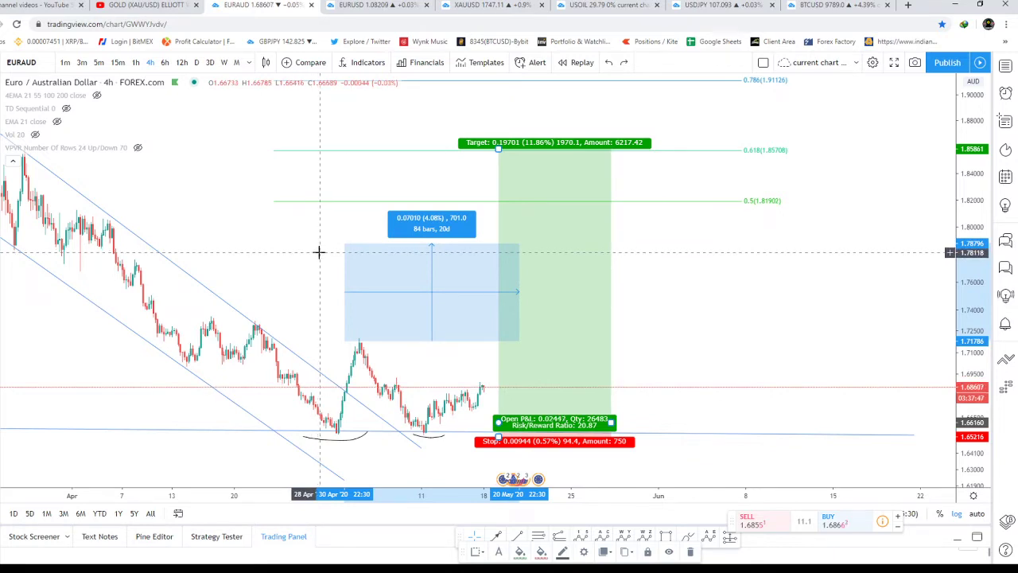
Examine the long position's stop below the double bottom and its target near the 0.618 level on EURAUD.
drag(338, 246, 588, 222)
scroll(612, 243, up, 3)
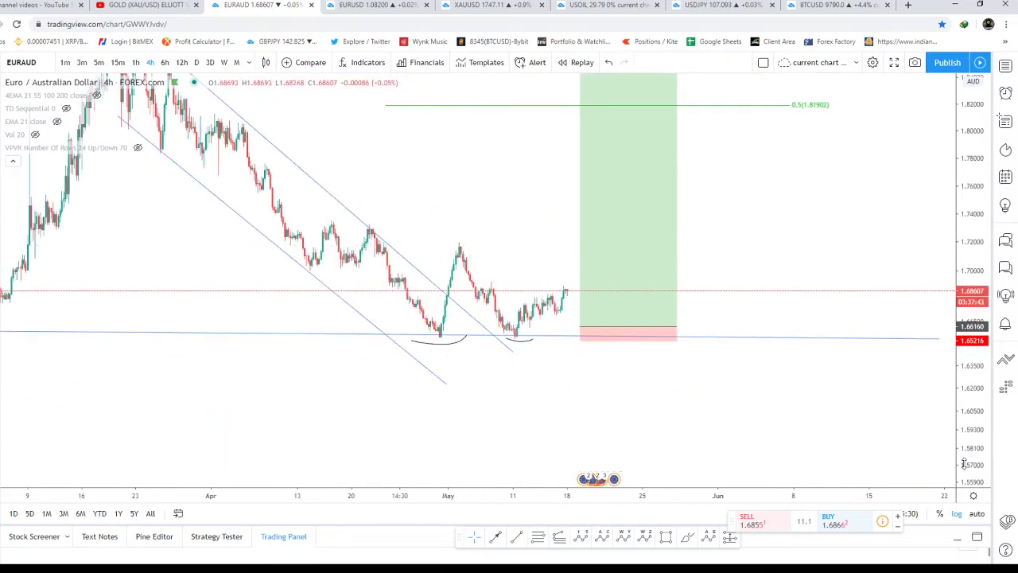
scroll(920, 407, up, 2)
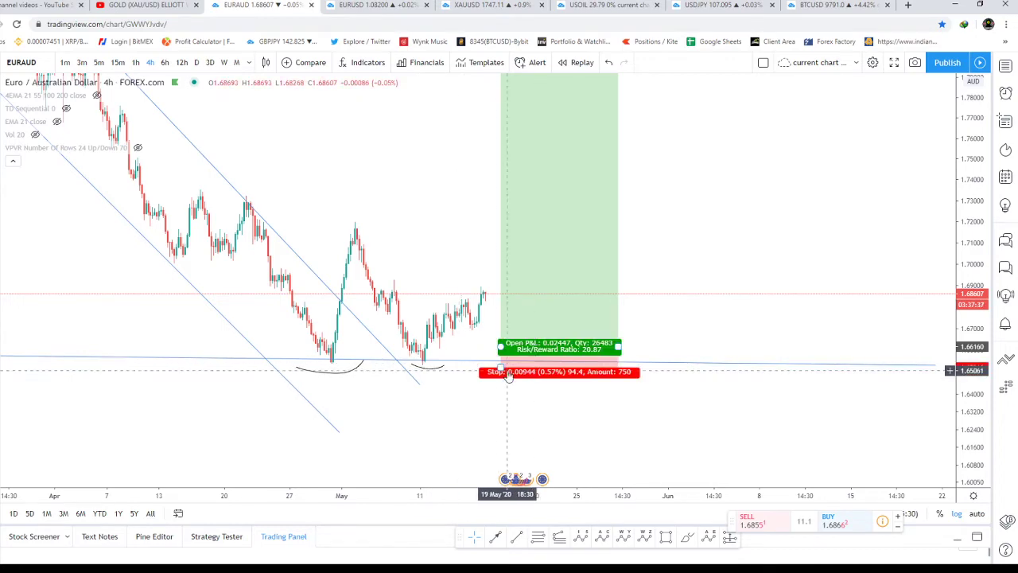
drag(441, 209, 467, 334)
scroll(484, 316, down, 5)
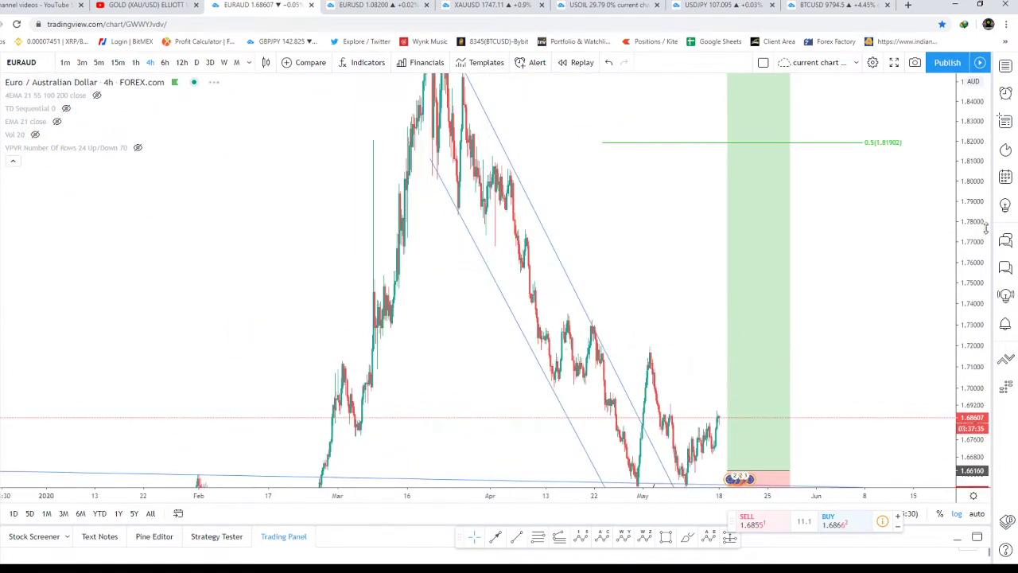
drag(983, 228, 972, 347)
scroll(501, 180, up, 3)
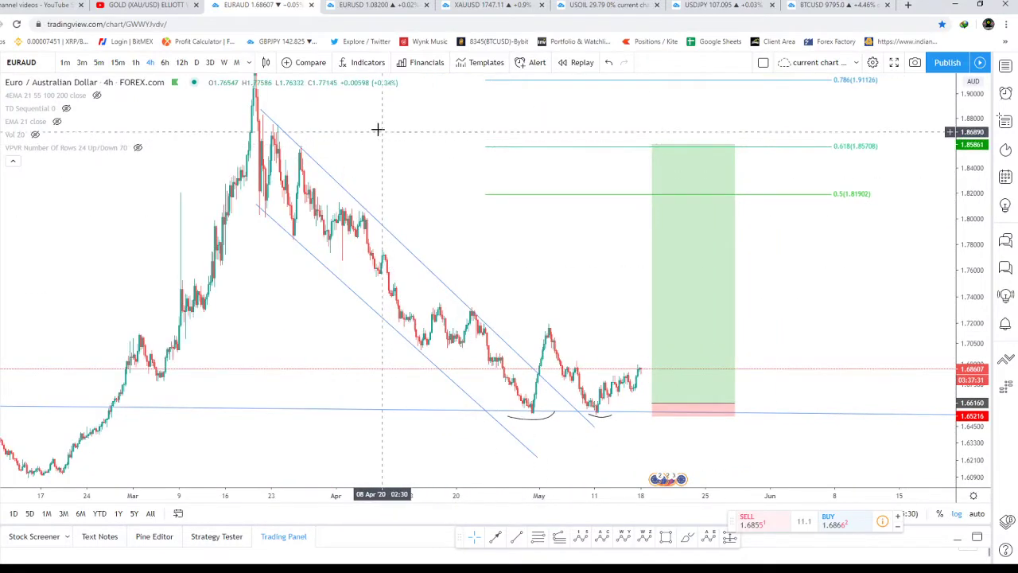
Switch to the EURUSD chart, hide its watchlist and enlarge the price scale around the three marked lows and the pink neckline.
click(374, 9)
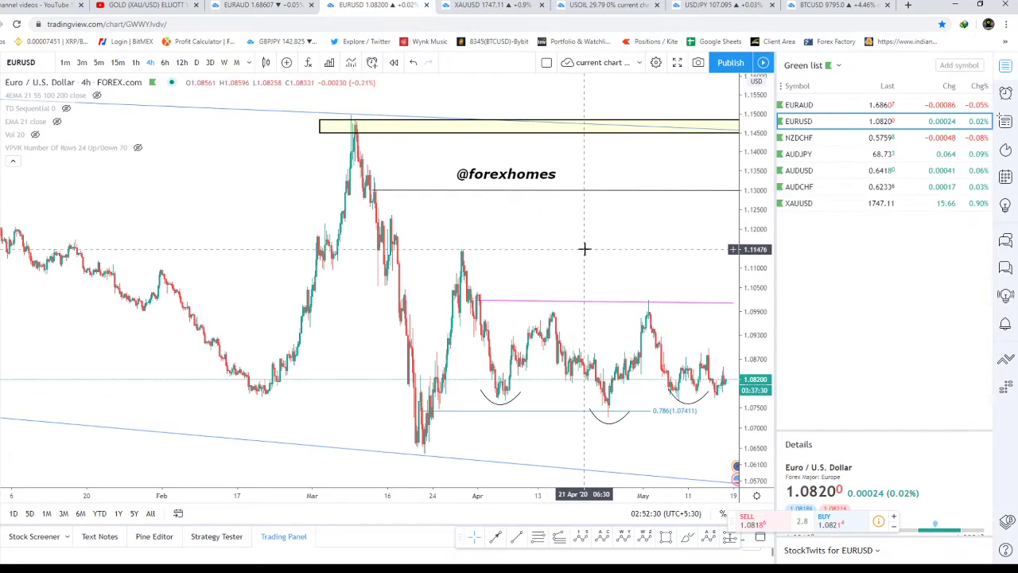
drag(586, 247, 348, 248)
drag(465, 258, 550, 251)
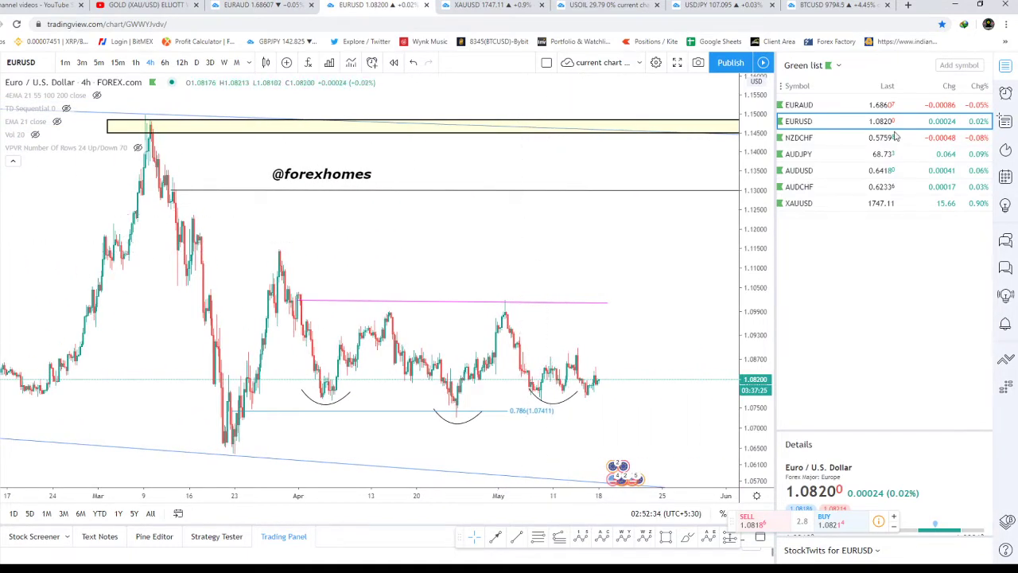
click(1005, 66)
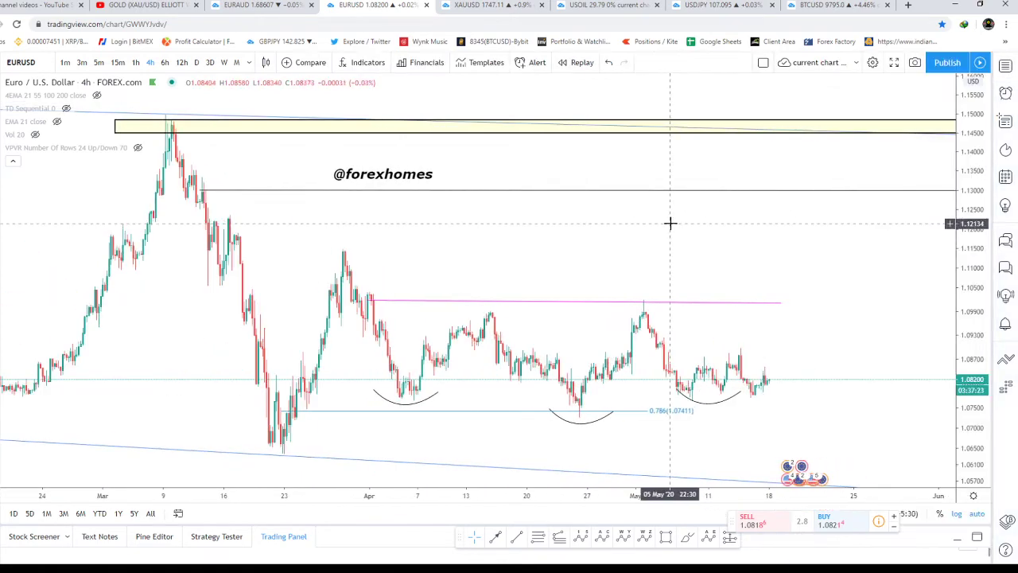
drag(682, 263, 525, 230)
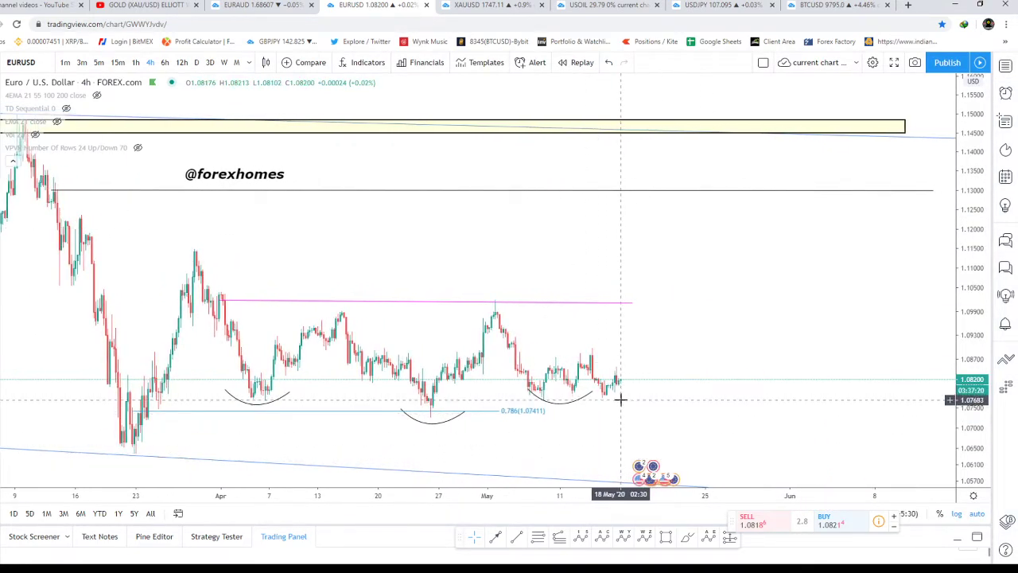
drag(980, 432, 980, 365)
drag(702, 321, 702, 220)
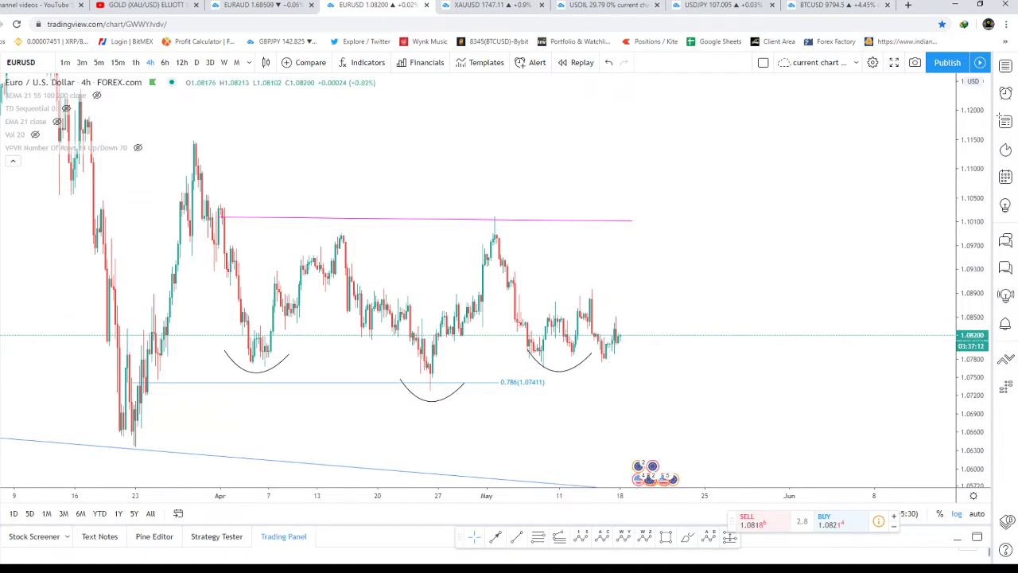
Brush roughly horizontal lines on EURUSD from the middle low, from the late-March high and along the pink neckline, extending them past current price.
click(687, 537)
drag(428, 391, 692, 389)
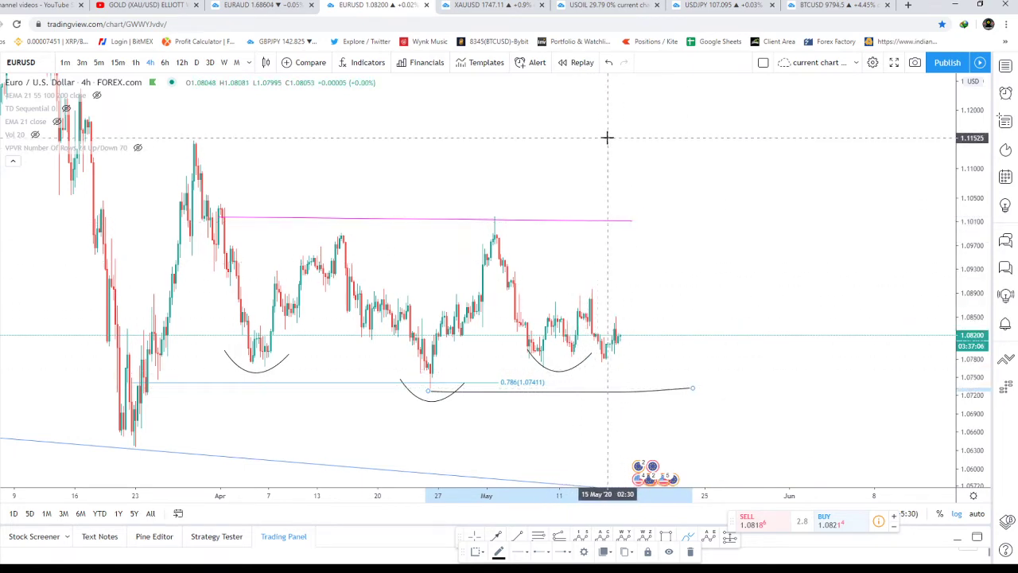
key(alt+t)
drag(194, 143, 881, 118)
drag(470, 218, 876, 214)
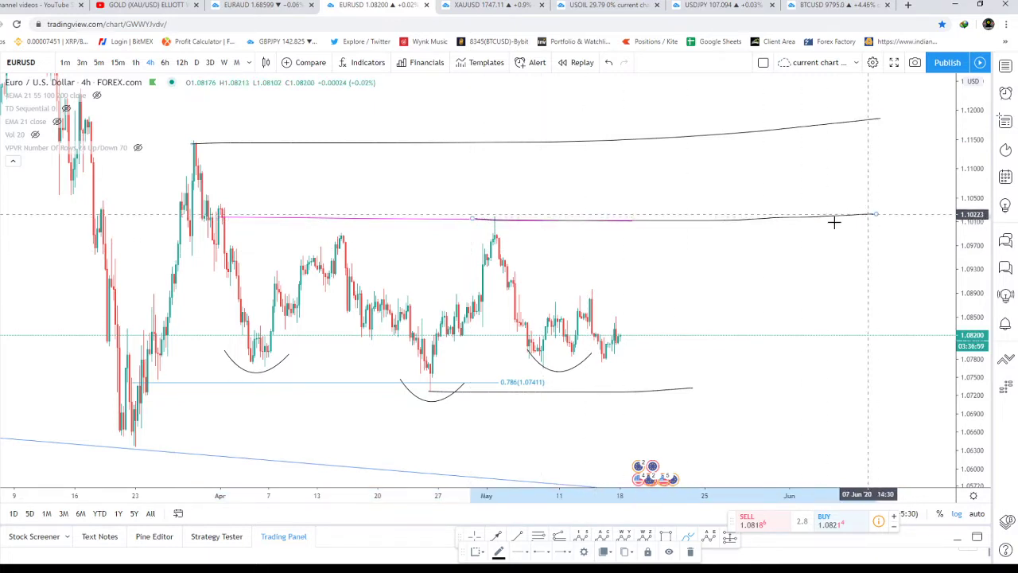
Place a long position on EURUSD at about 1.078, with the target near the neckline at about 1.102 and the stop at about 1.075.
scroll(875, 230, down, 2)
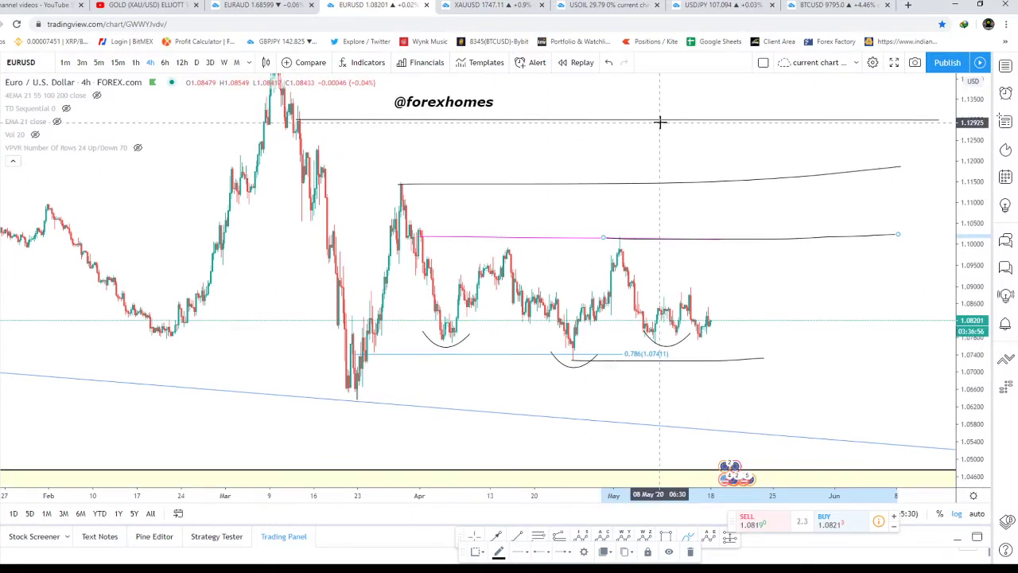
scroll(575, 159, up, 3)
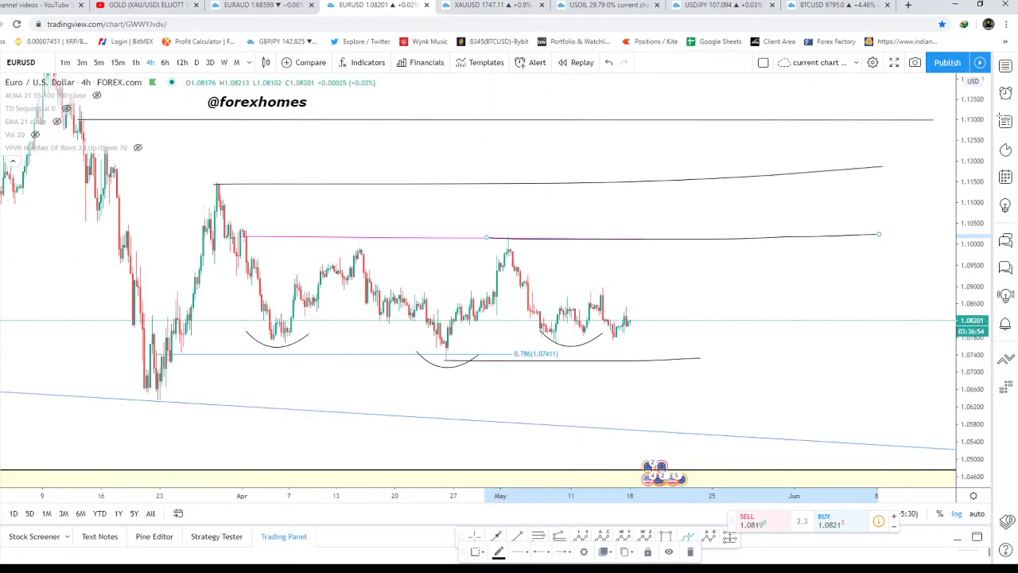
drag(980, 446, 979, 403)
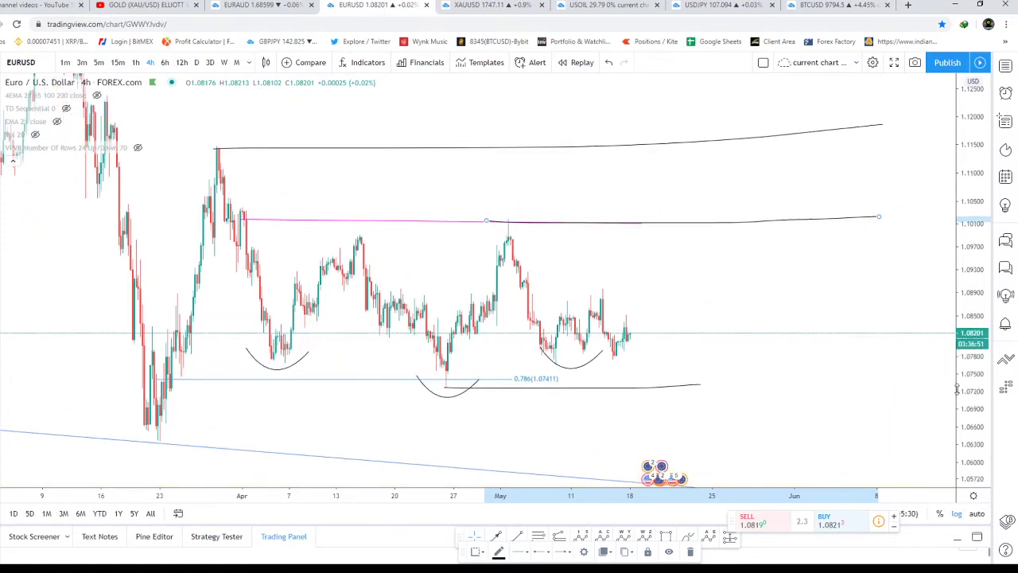
drag(806, 370, 878, 309)
scroll(763, 315, up, 1)
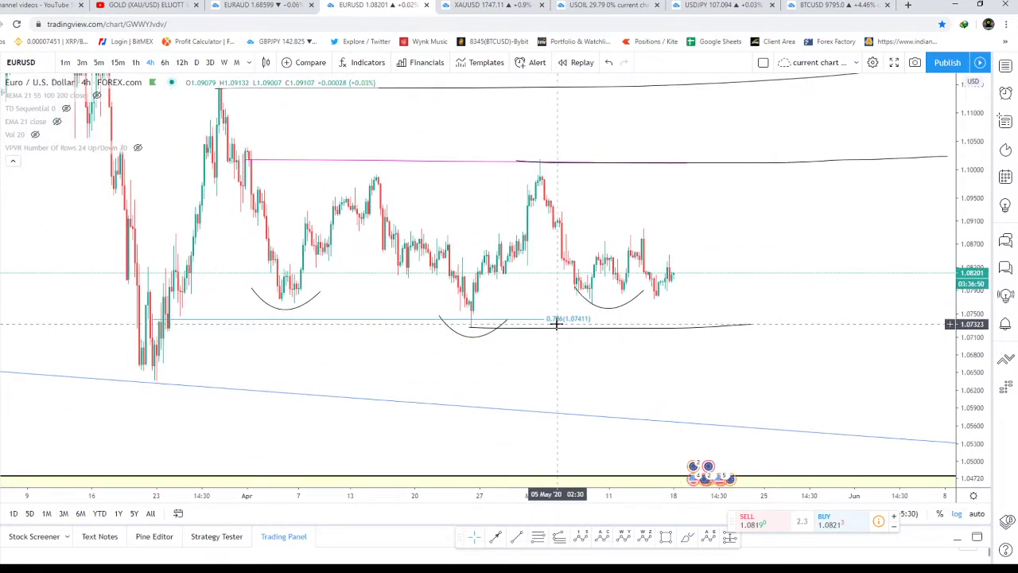
scroll(592, 355, right, 1)
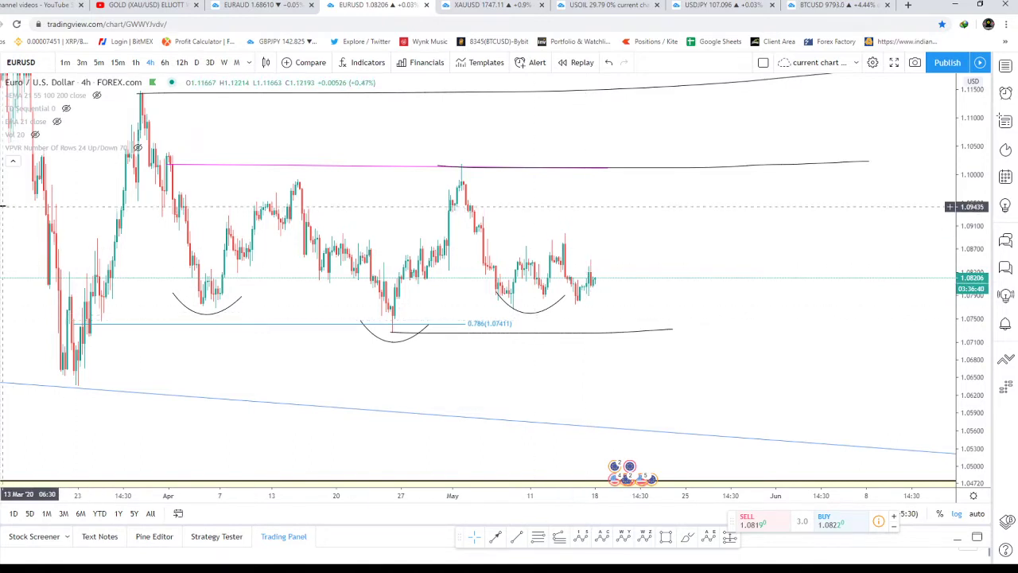
click(1, 205)
click(44, 205)
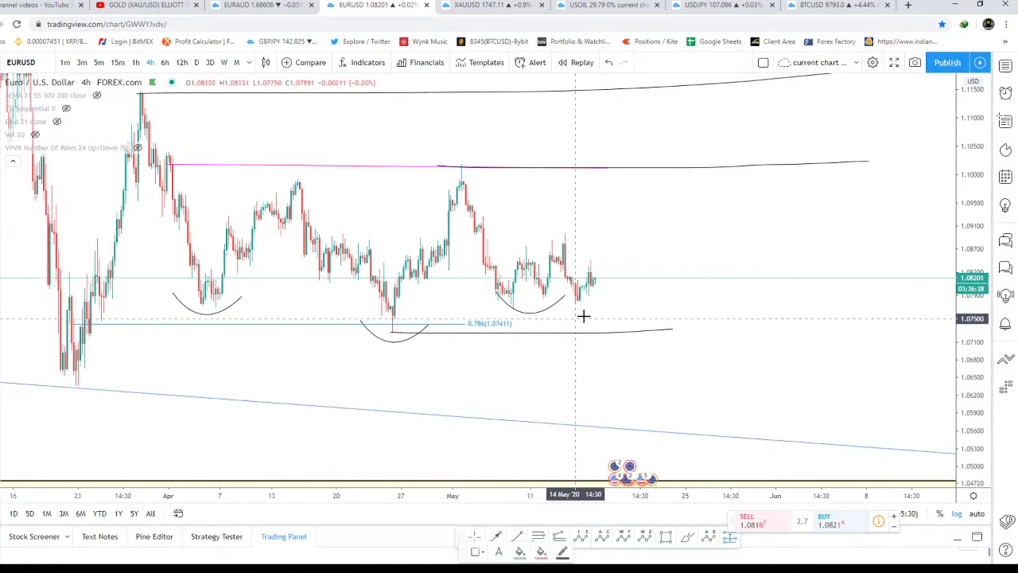
click(599, 305)
drag(599, 237, 606, 169)
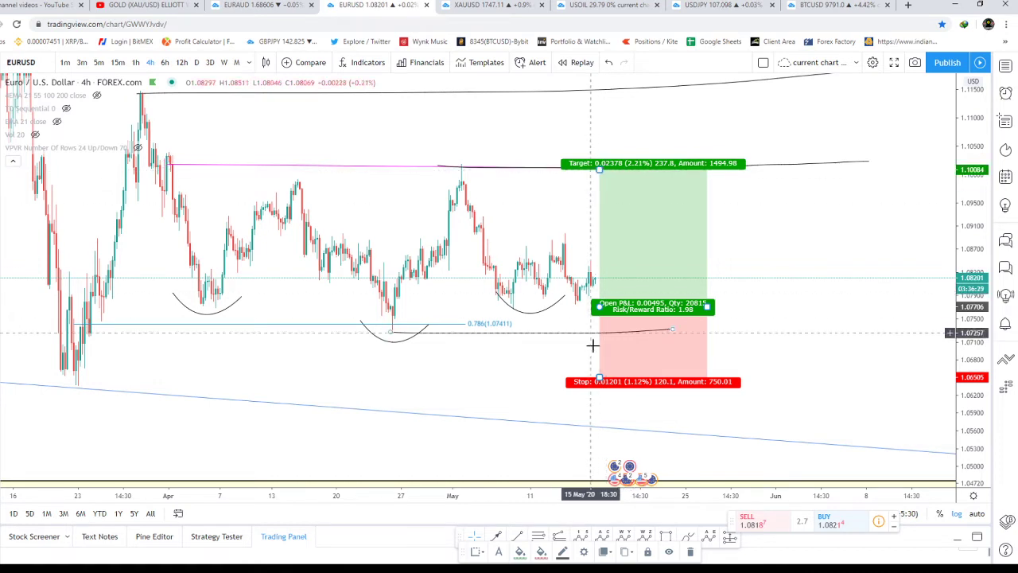
drag(598, 377, 599, 318)
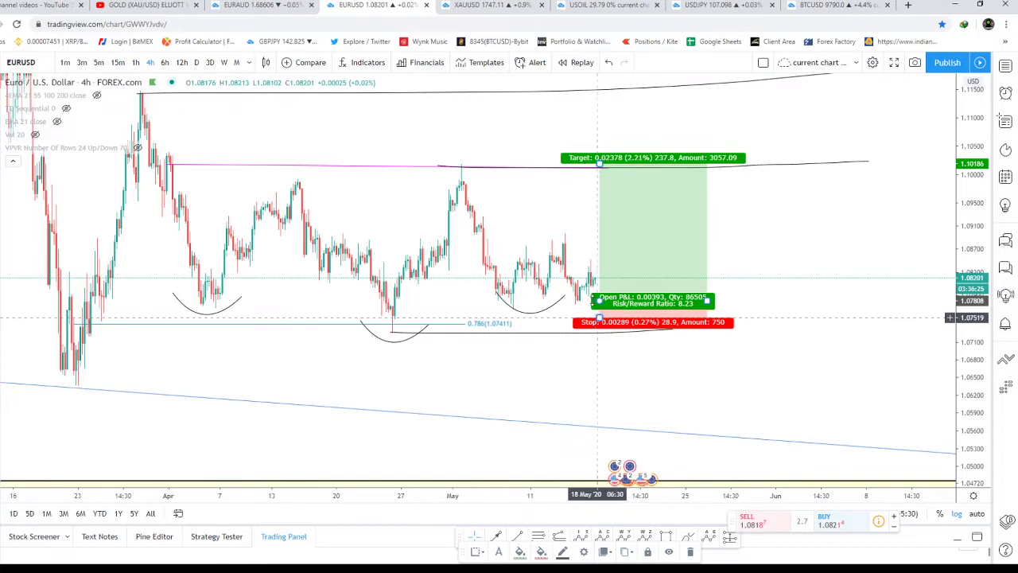
Switch to the XAUUSD chart, check the earlier gold Elliott wave forecast video on YouTube, and return to the chart.
click(484, 7)
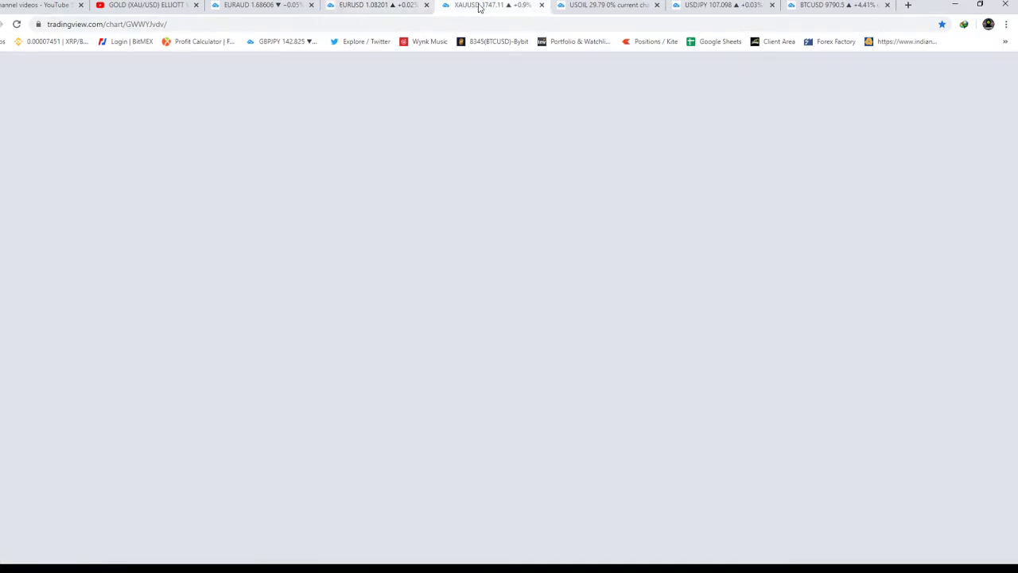
drag(588, 318, 409, 334)
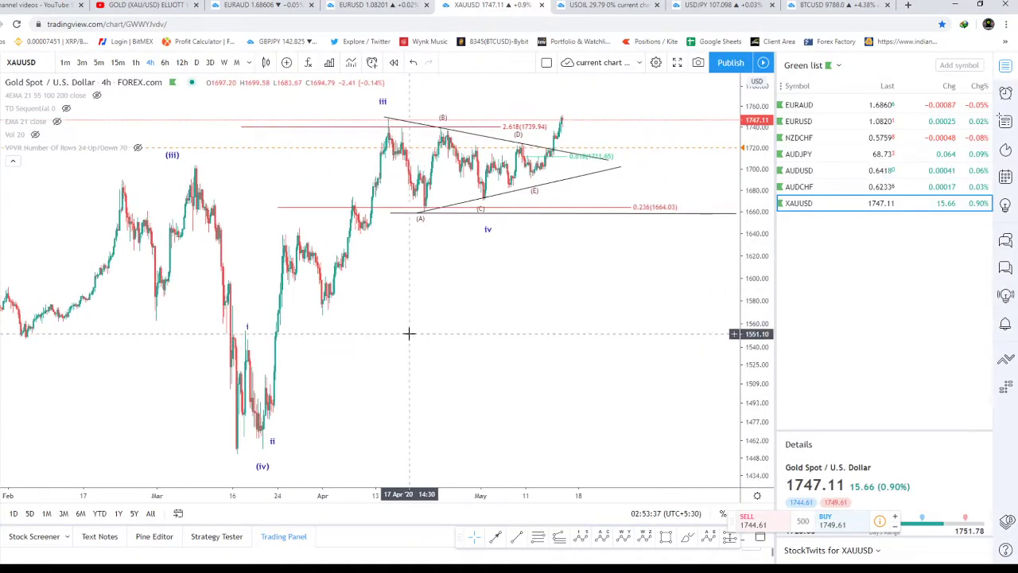
scroll(363, 314, up, 1)
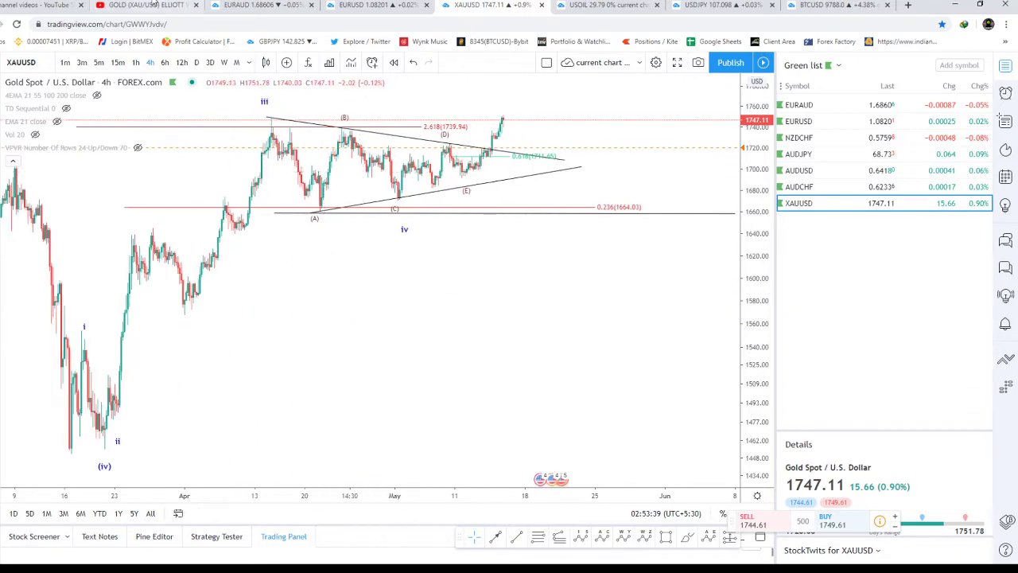
click(148, 5)
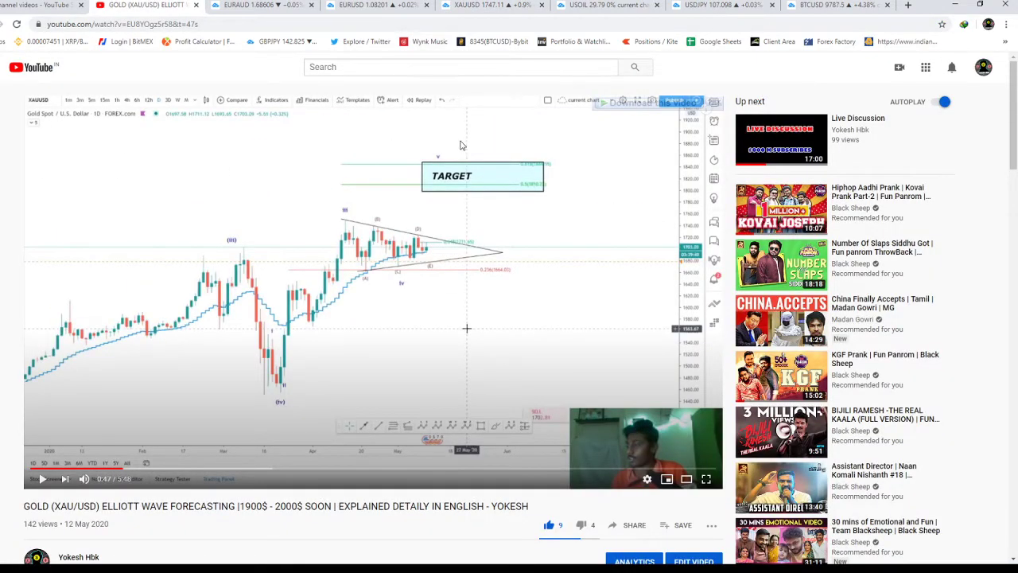
click(491, 8)
drag(348, 273, 486, 387)
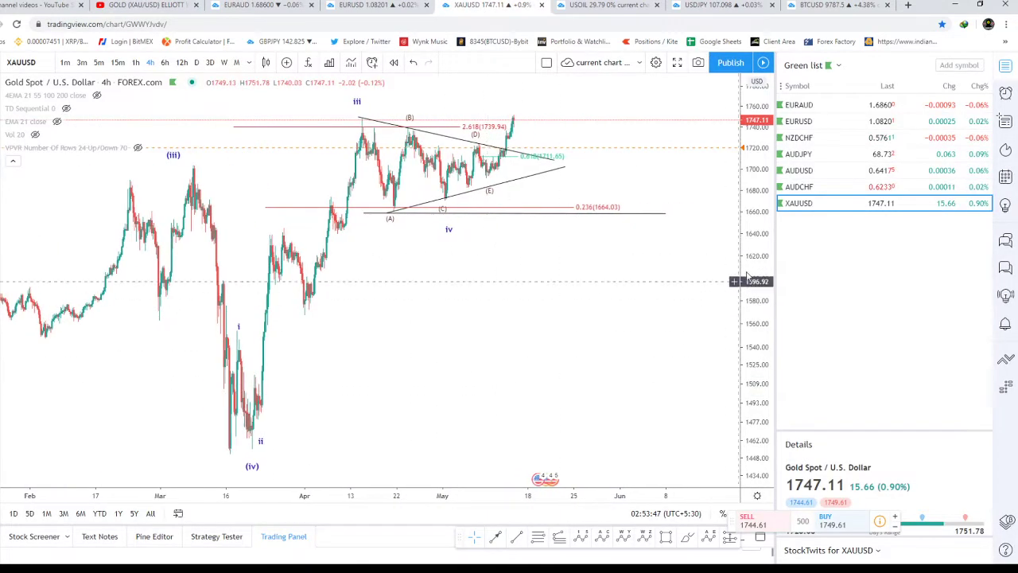
Hide the XAUUSD watchlist, brush a zigzag path from current price up into the TARGET box, and circle the box's 0.5 and 0.618 levels.
drag(764, 239, 762, 288)
drag(575, 334, 542, 380)
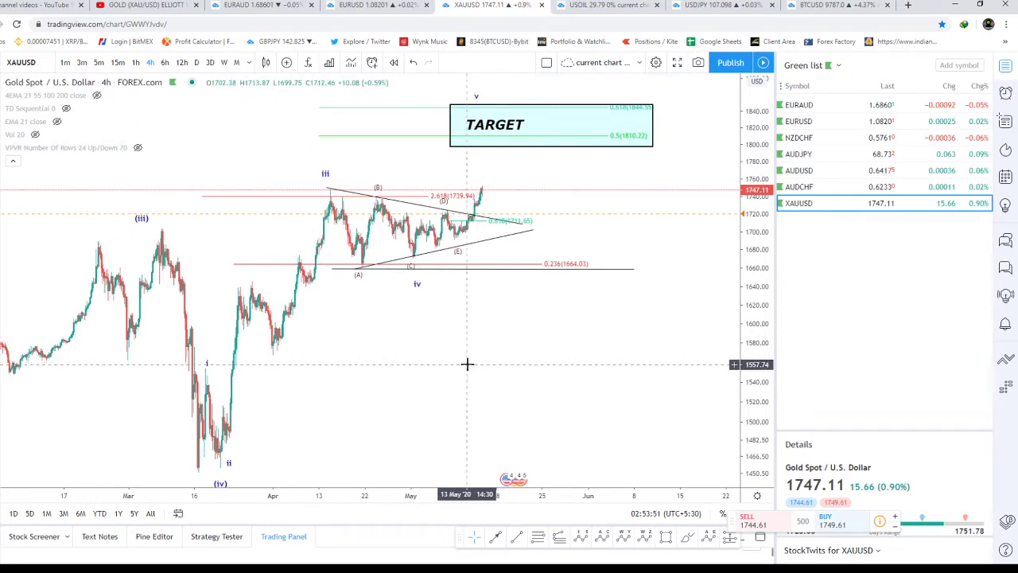
click(1006, 67)
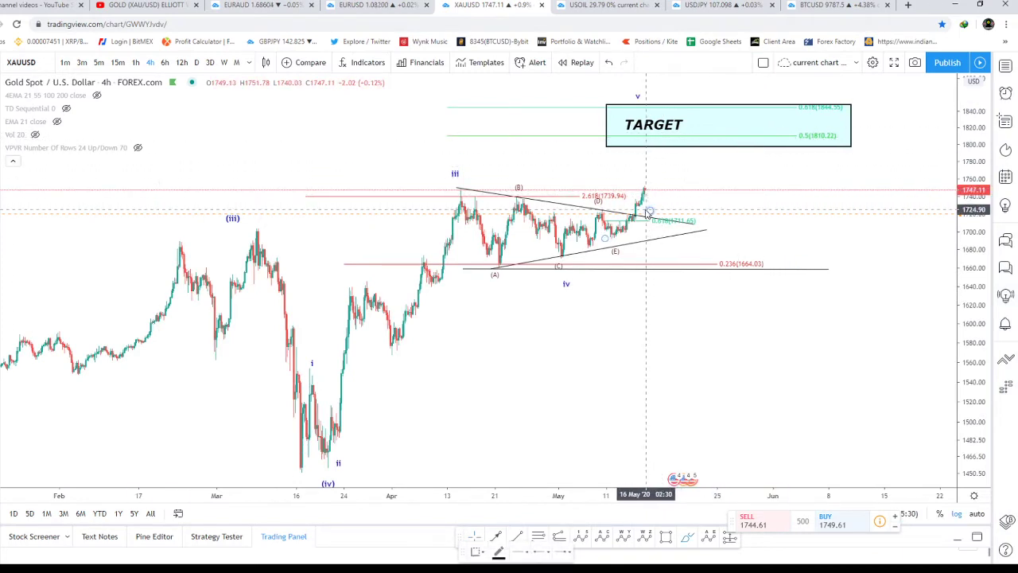
mouse_move(647, 208)
mouse_down()
mouse_move(663, 175)
mouse_move(777, 130)
mouse_up()
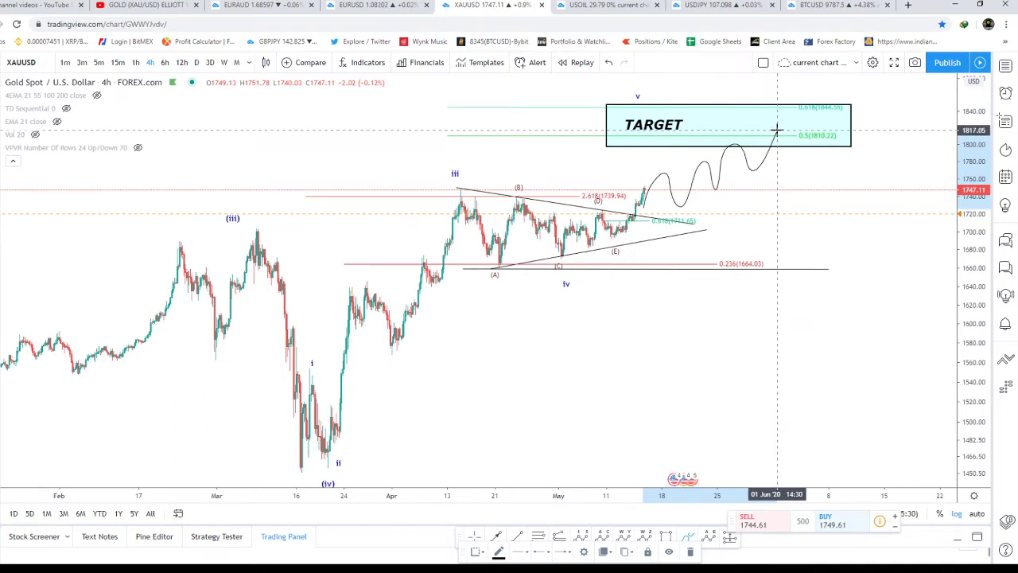
mouse_move(776, 129)
mouse_down()
mouse_move(807, 97)
mouse_move(845, 93)
mouse_move(851, 129)
mouse_move(822, 138)
mouse_move(795, 121)
mouse_move(800, 102)
mouse_up()
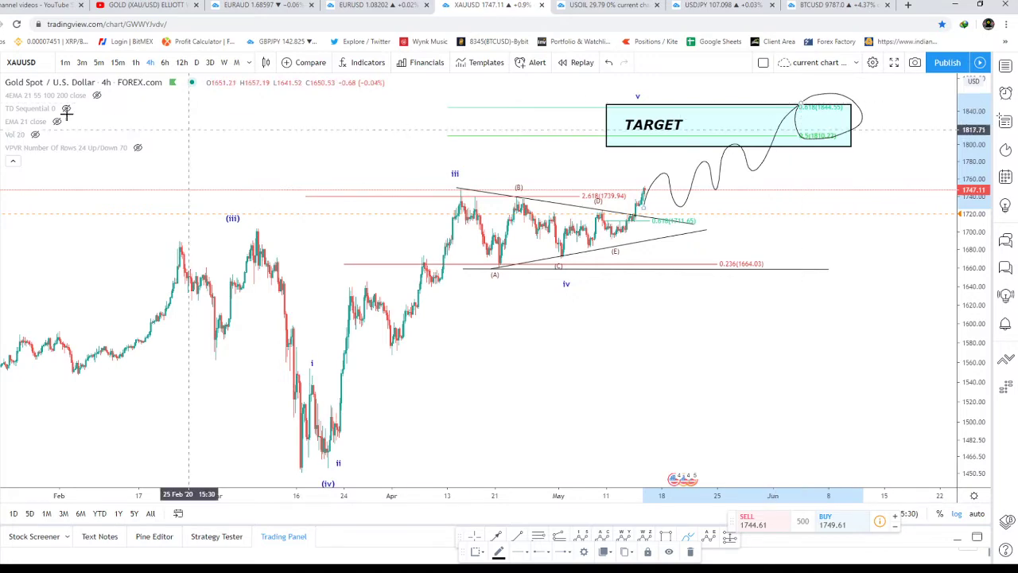
drag(459, 148, 293, 142)
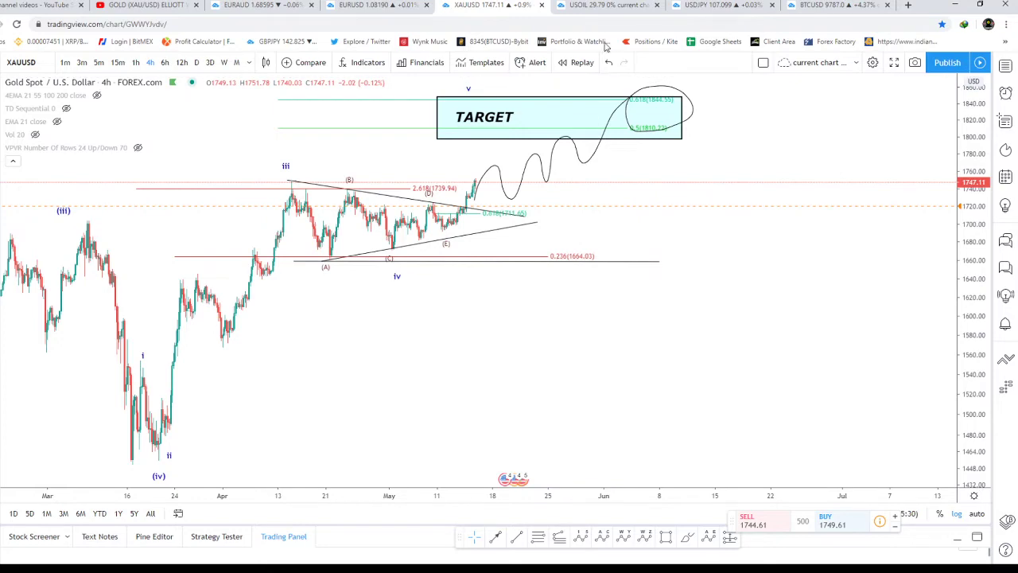
Switch to the USOIL chart and examine recent price against the long black resistance line and the earlier wave labels.
click(608, 5)
scroll(588, 261, up, 3)
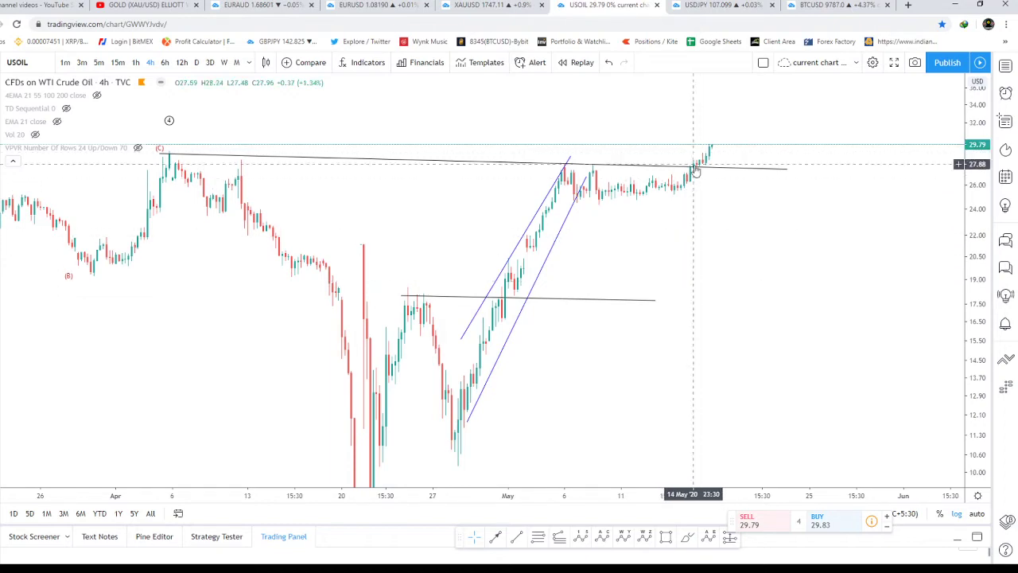
drag(630, 141, 461, 135)
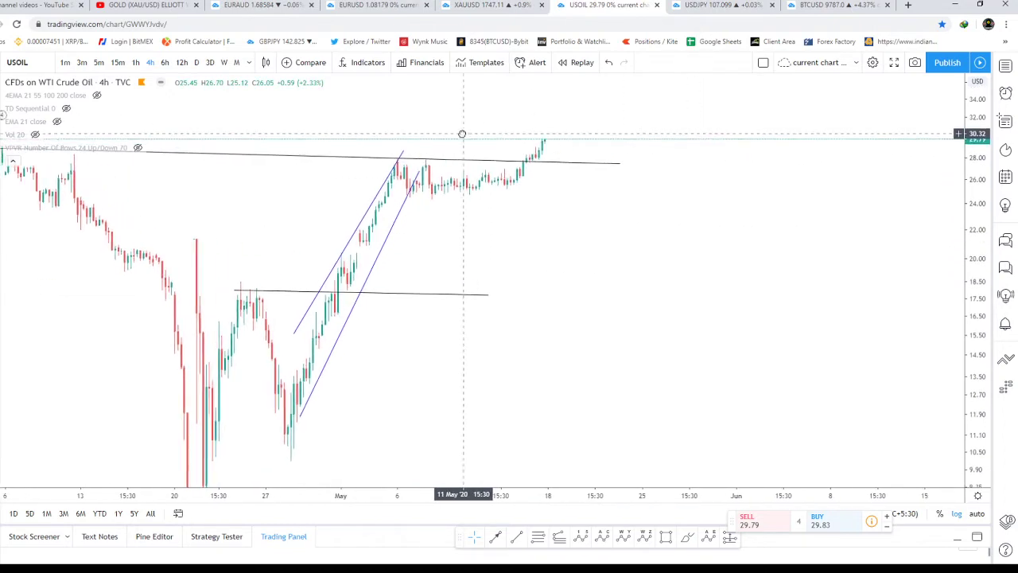
scroll(783, 240, down, 4)
drag(970, 259, 969, 347)
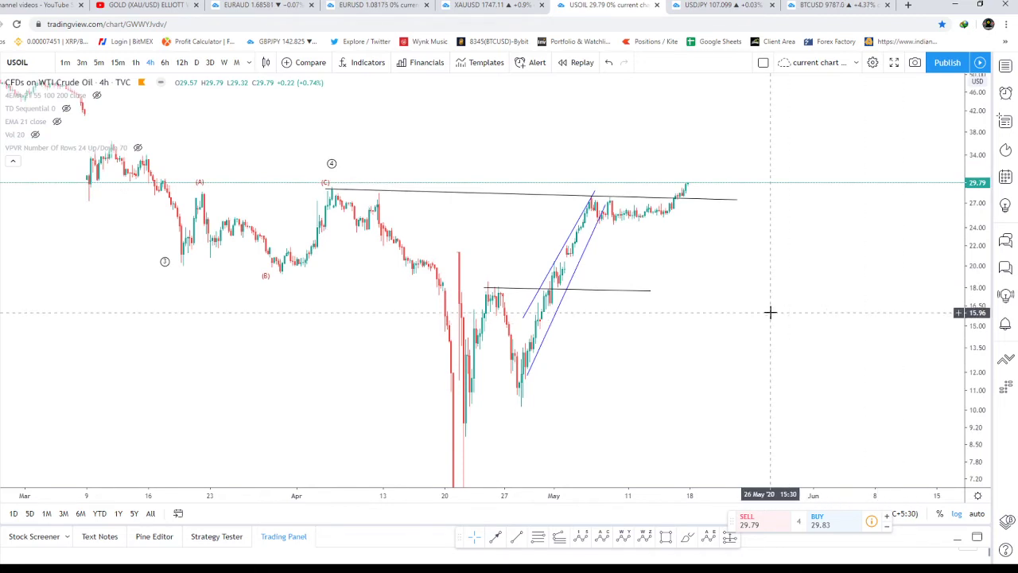
Switch to the USDJPY chart and examine the black wedge, the small red channel and the 0.5 and 0.618 levels above.
click(716, 5)
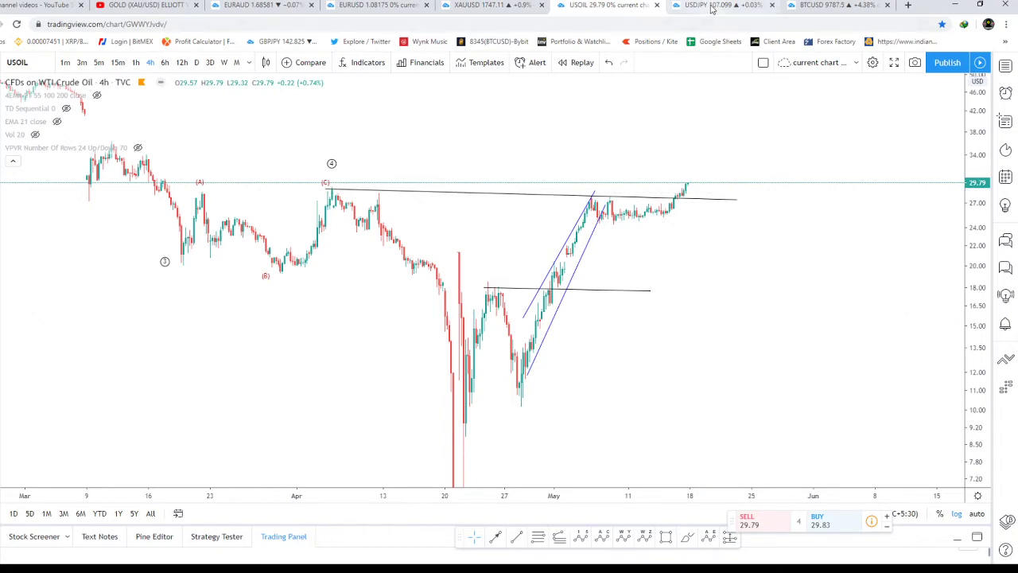
scroll(602, 236, up, 2)
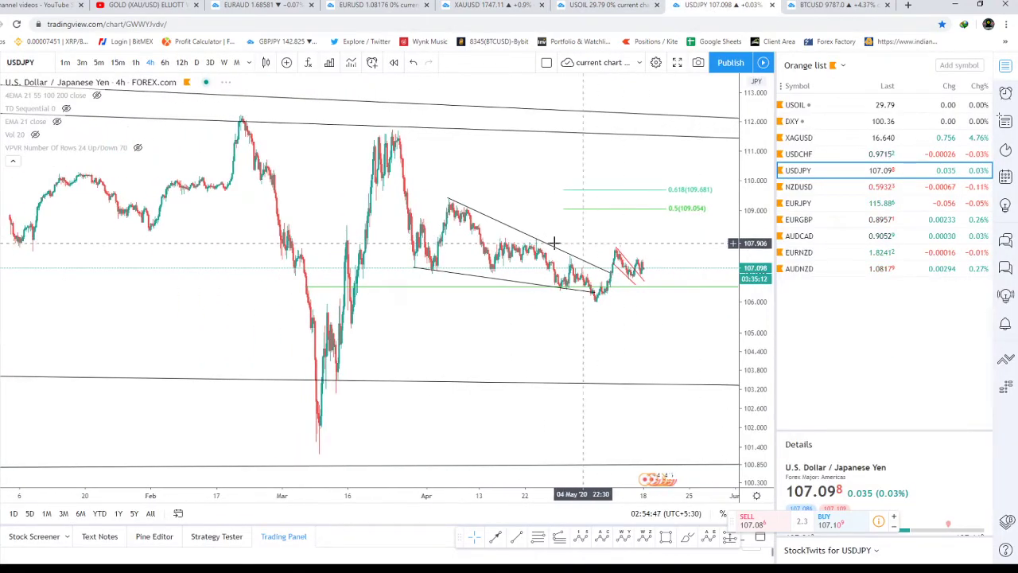
scroll(474, 280, up, 2)
scroll(513, 268, up, 2)
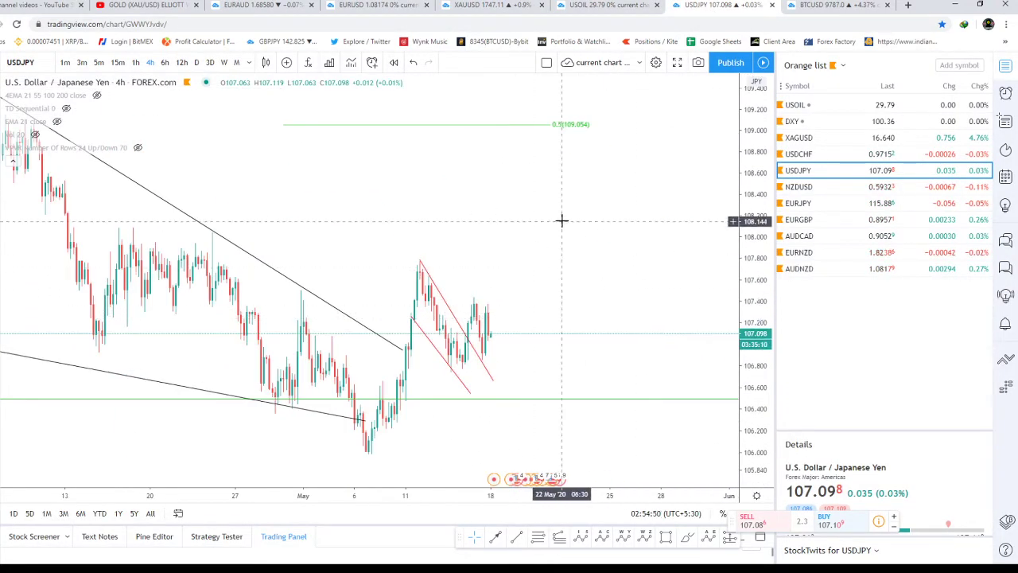
scroll(647, 303, up, 2)
scroll(514, 302, up, 2)
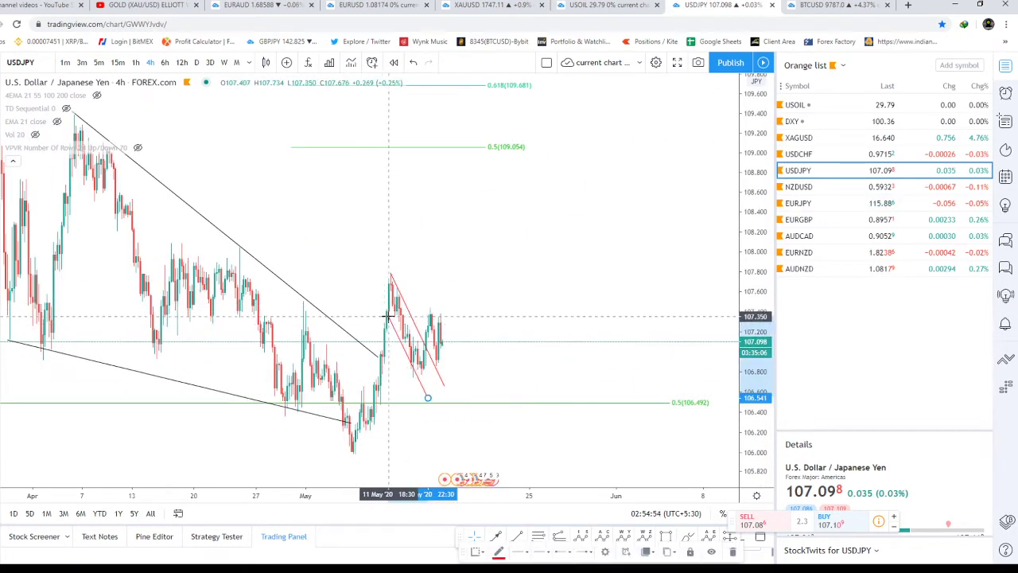
drag(455, 262, 536, 299)
scroll(538, 299, up, 1)
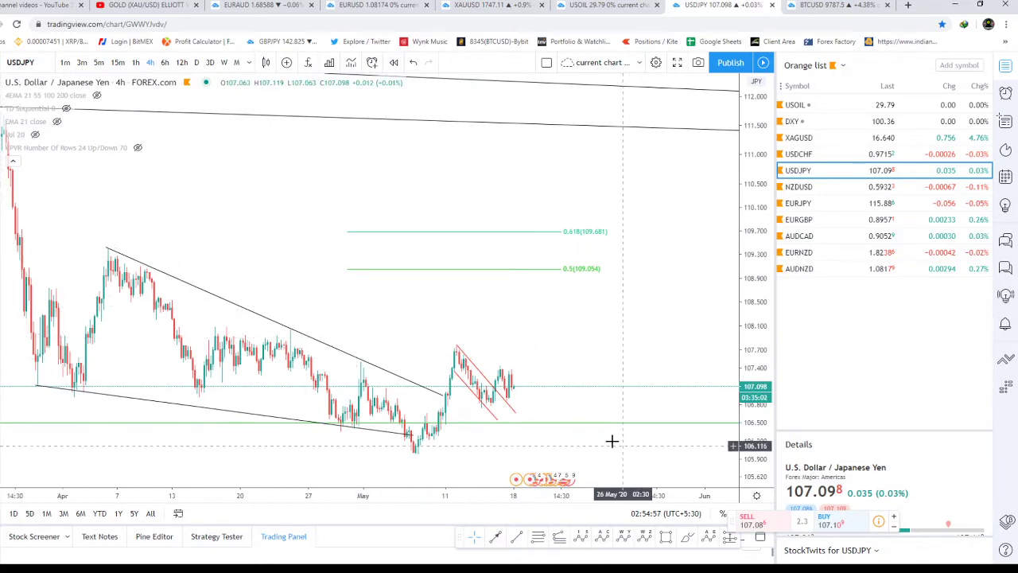
Measure the USDJPY price range from the red channel's lower end up to between the 0.5 and 0.618 levels.
shift+click(515, 412)
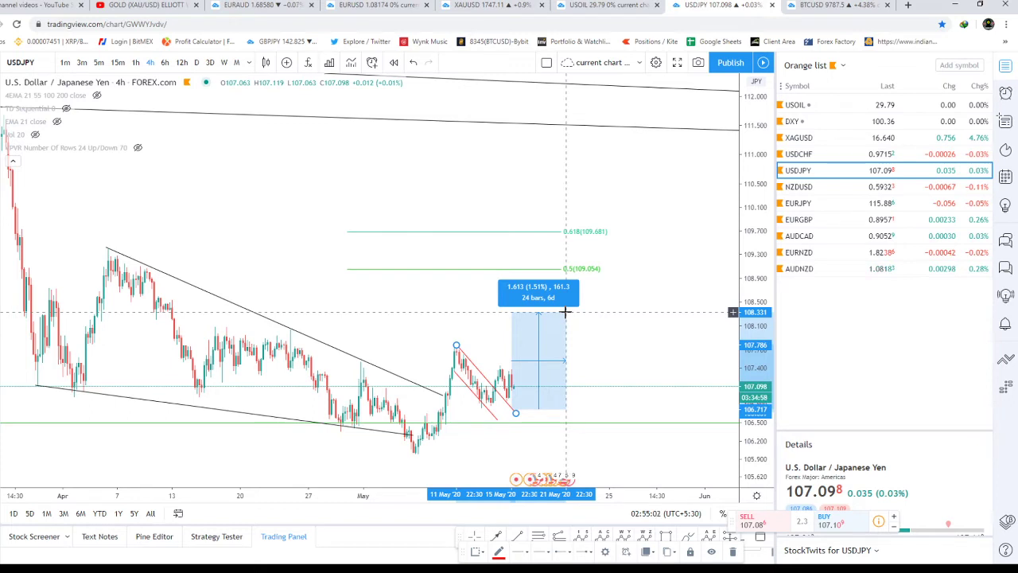
click(584, 253)
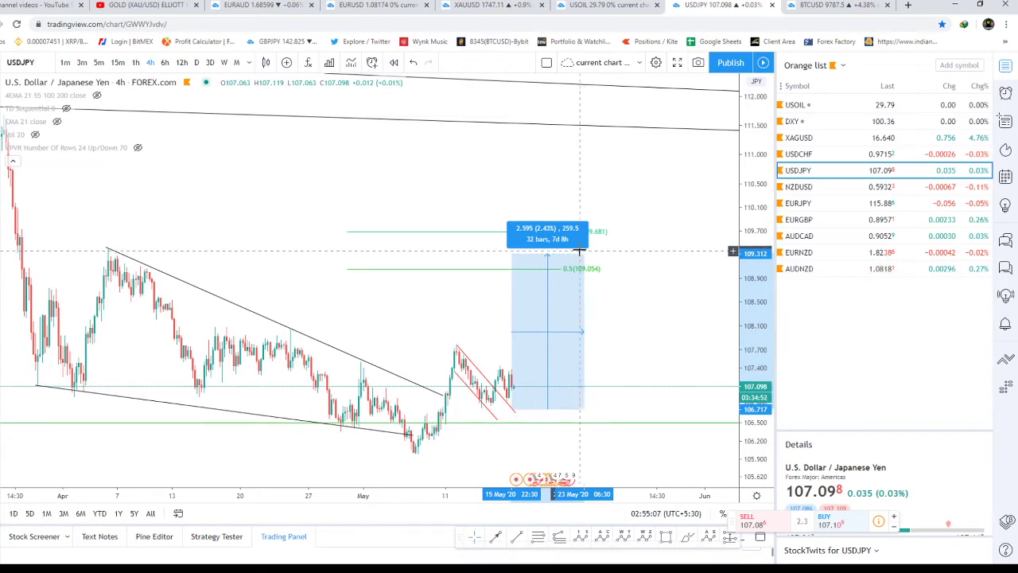
click(559, 260)
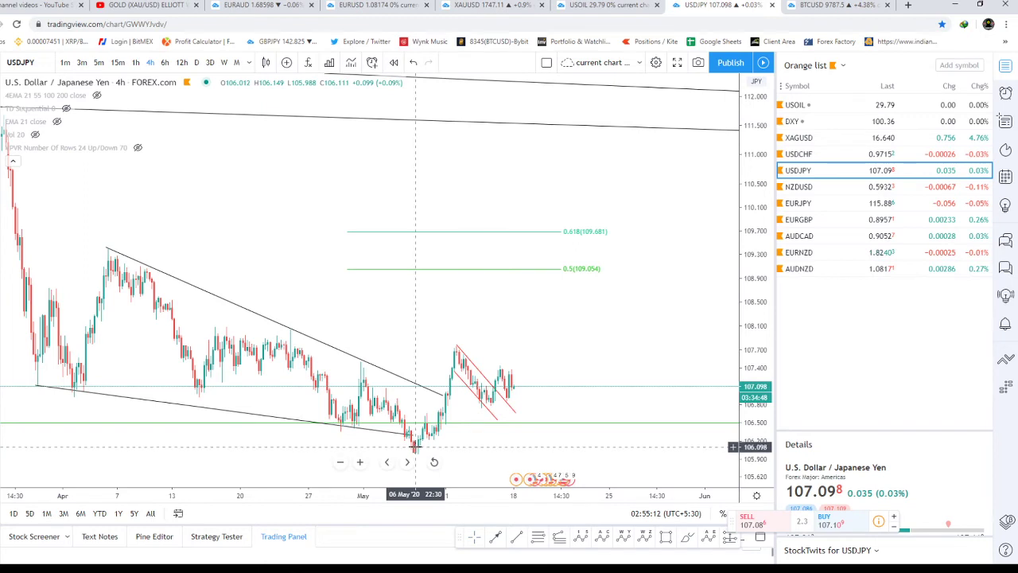
Measure the USDJPY rise from the early-May low to the red channel's top, and a similar range projected upward from current price.
shift+click(415, 447)
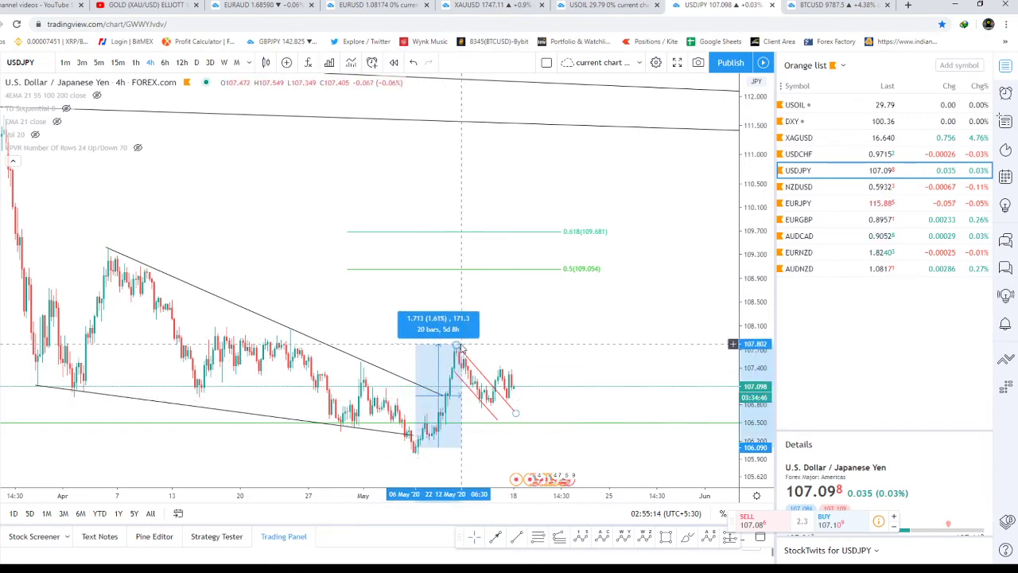
click(460, 348)
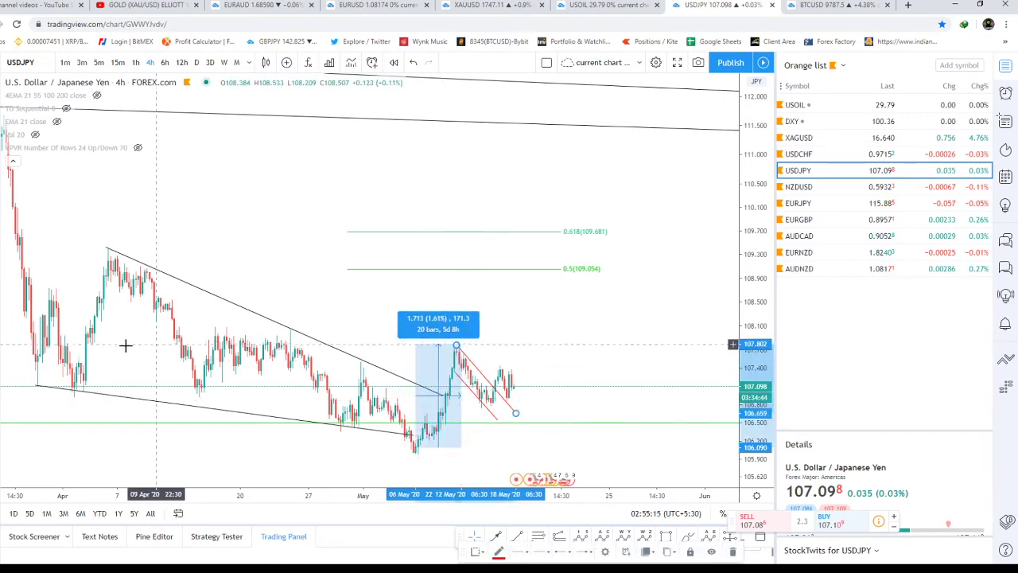
shift+click(514, 394)
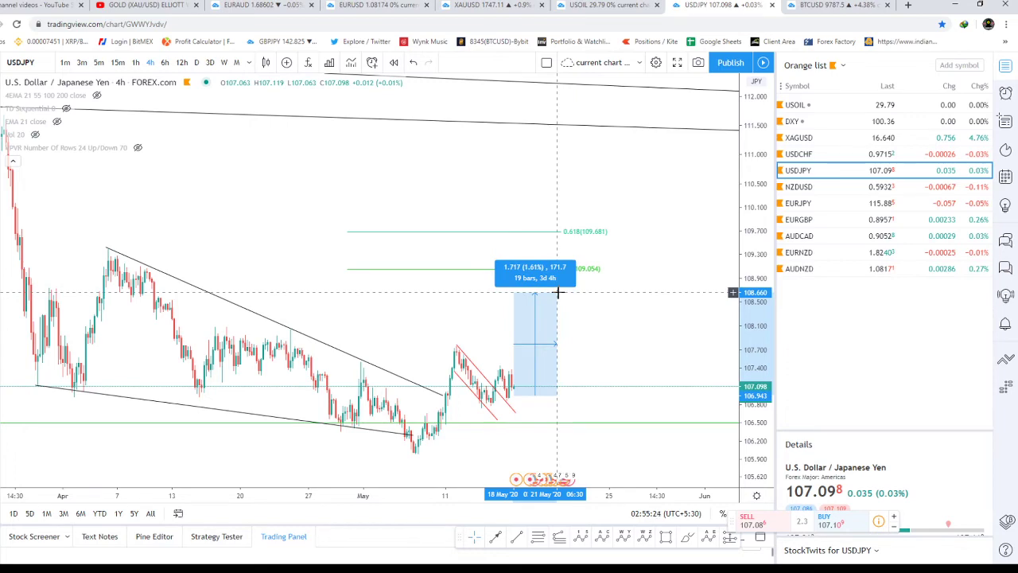
click(558, 293)
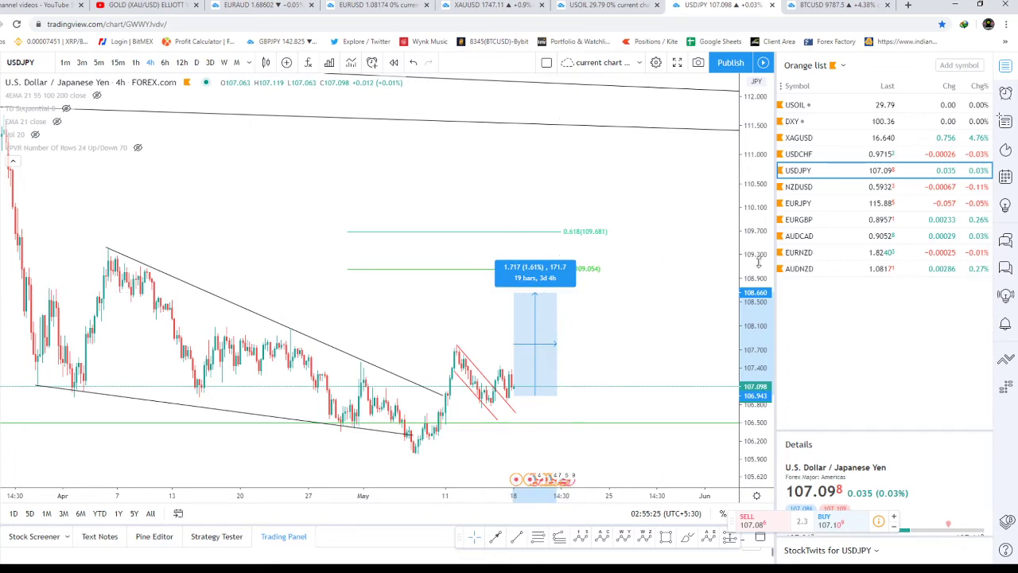
Hide the USDJPY watchlist, clear the measurement and reframe the chart around the wedge, red channel and 0.5 and 0.618 levels.
click(1004, 67)
click(447, 275)
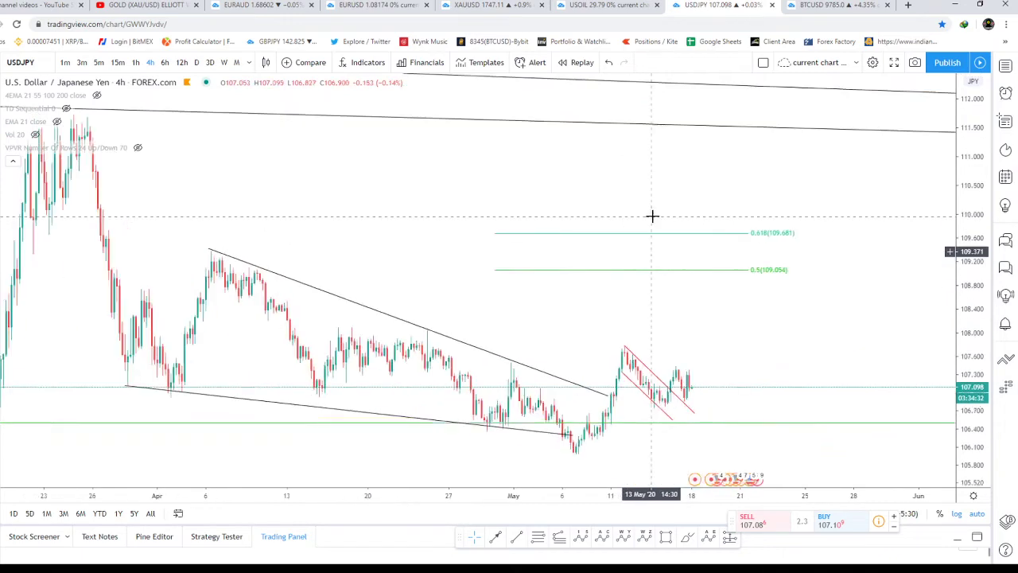
scroll(653, 216, down, 1)
drag(843, 269, 666, 287)
scroll(636, 285, down, 1)
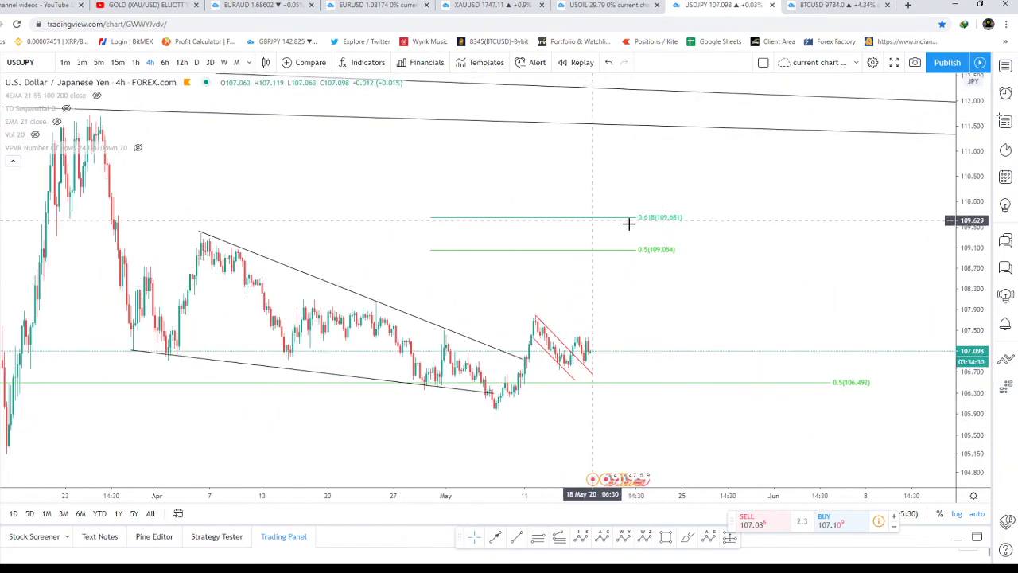